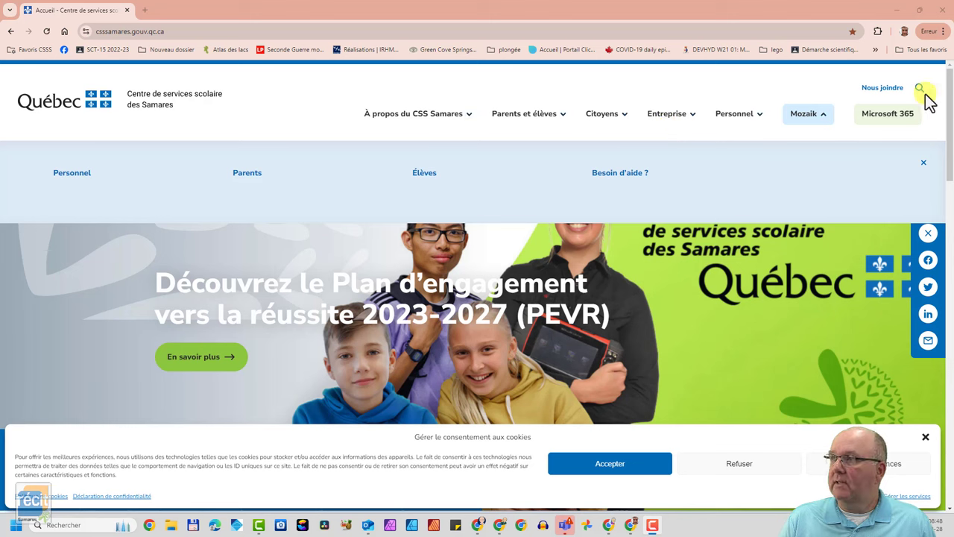
- Open Portail Mozaïk from the Outils administratifs folder of the Favoris CSSS bookmarks and enter the Enseignant workspace
left_click(811, 119)
left_click(820, 121)
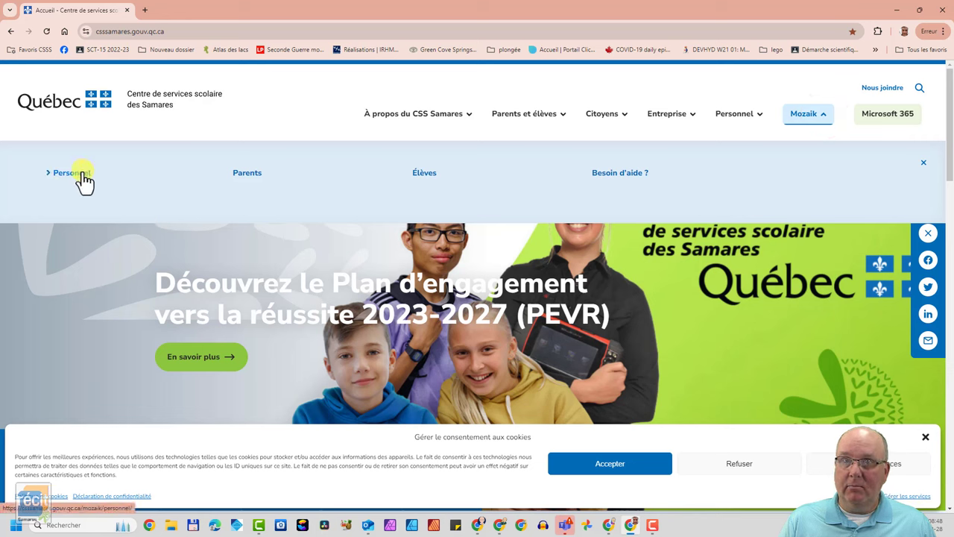
left_click(39, 50)
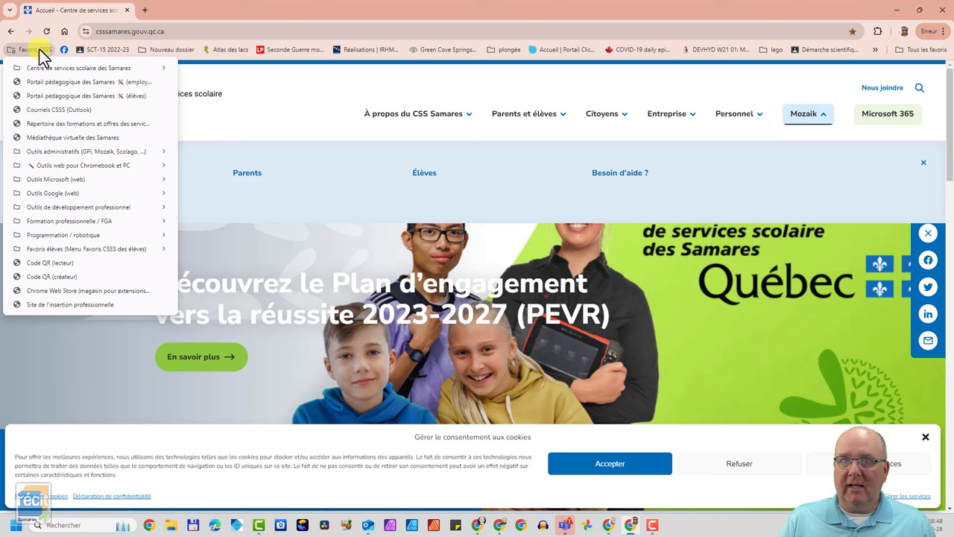
mouse_move(155, 152)
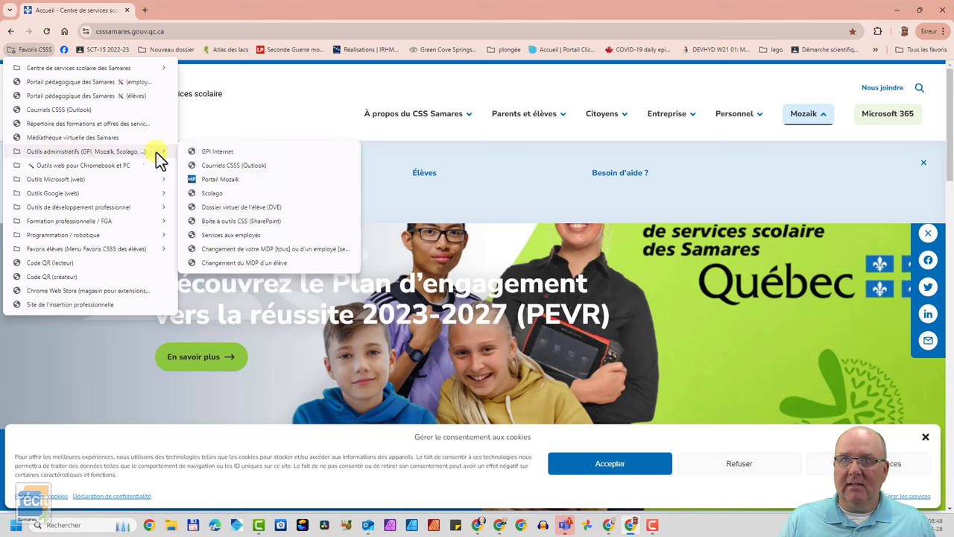
left_click(229, 179)
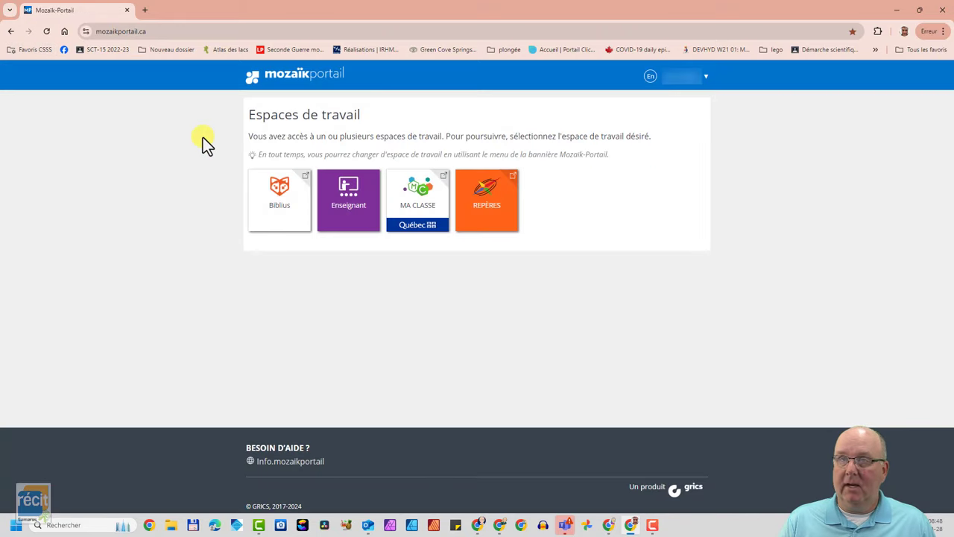
left_click(346, 200)
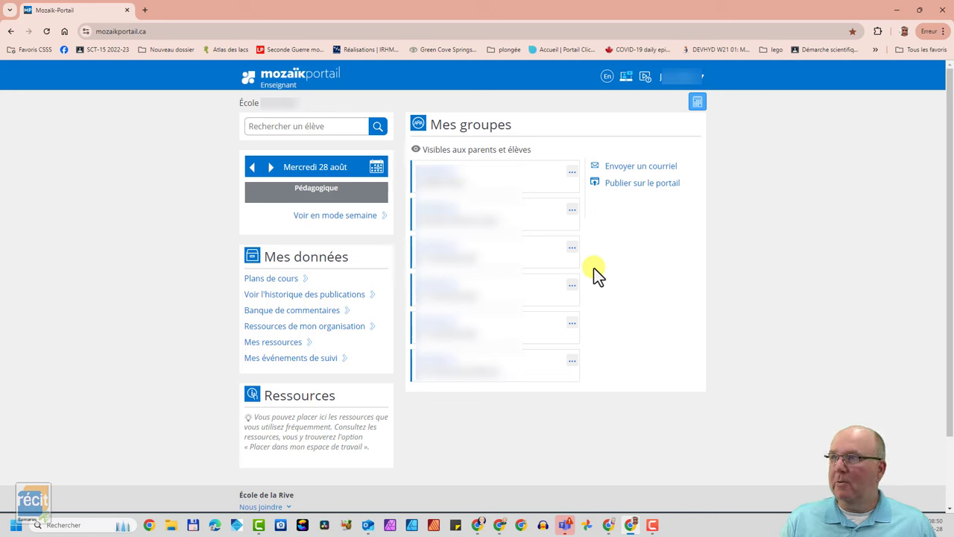
- Start a portal publication for all groups with Portail des élèves set to non, and leave it without publishing
left_click(632, 187)
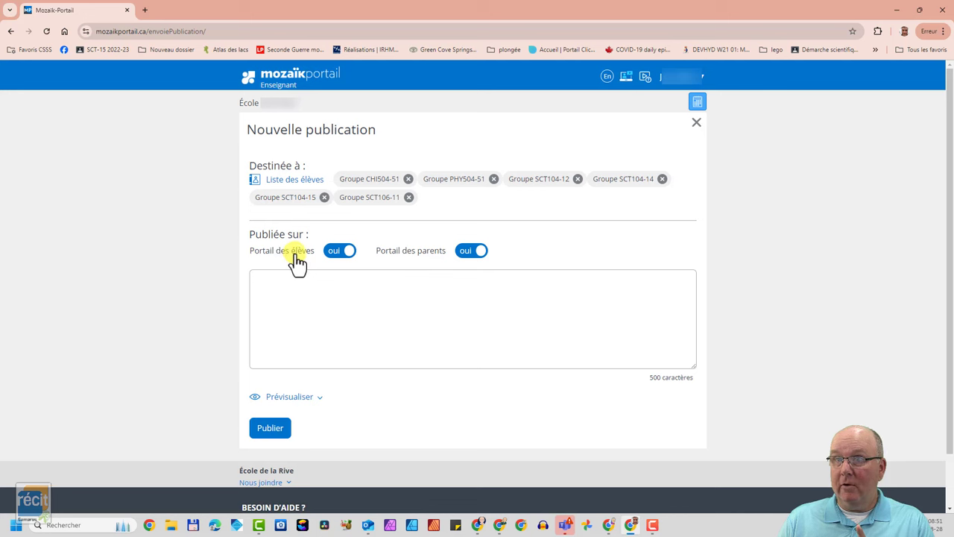
left_click(335, 252)
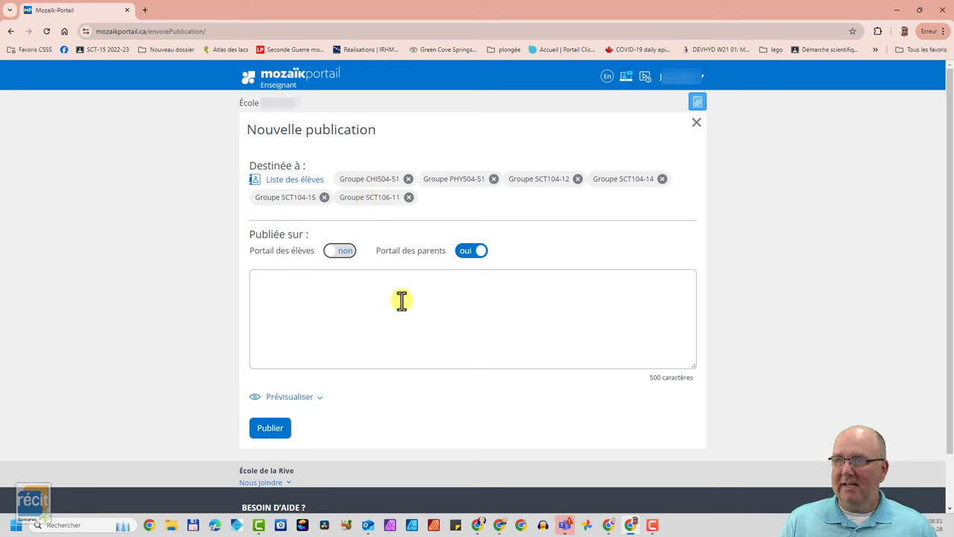
left_click(359, 286)
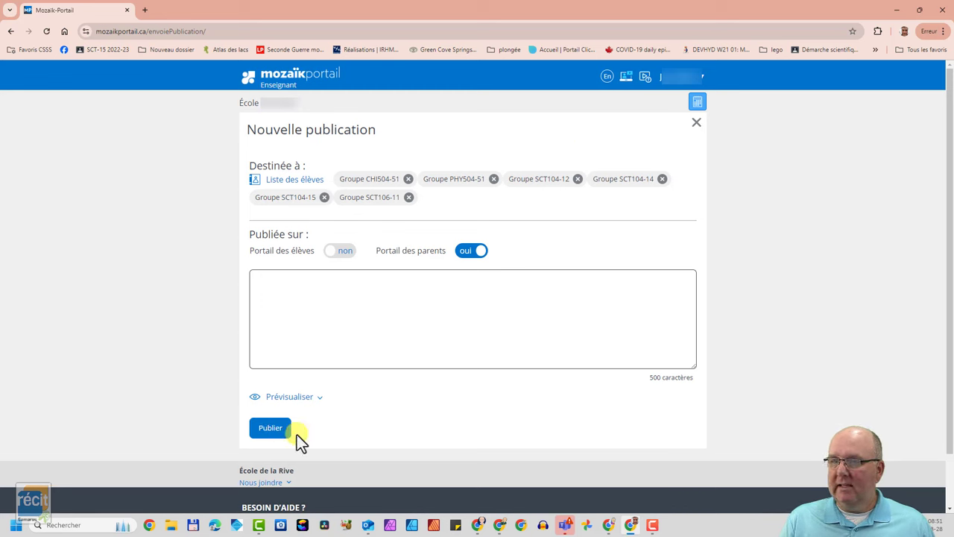
left_click(10, 31)
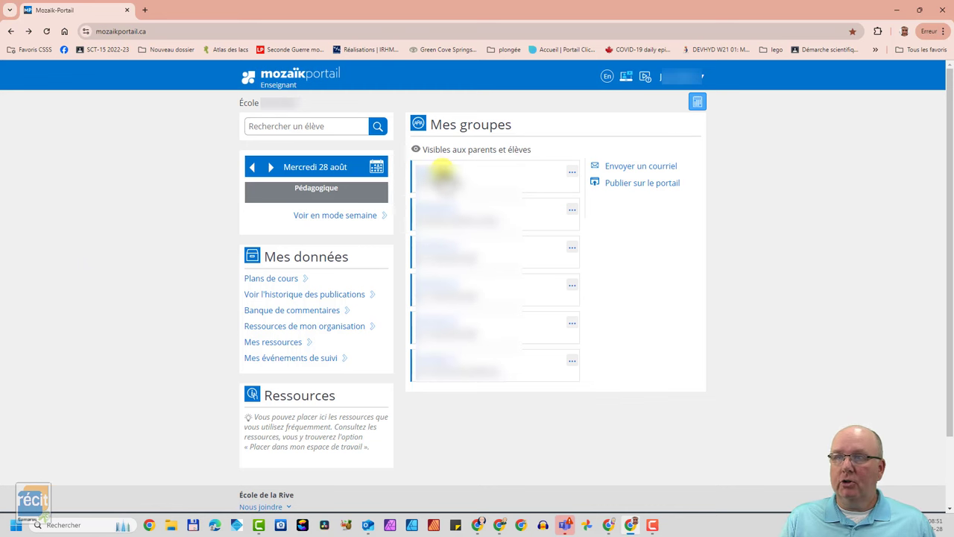
- Open the CHI504-51 group's student list and start a new email to the whole group
left_click(442, 171)
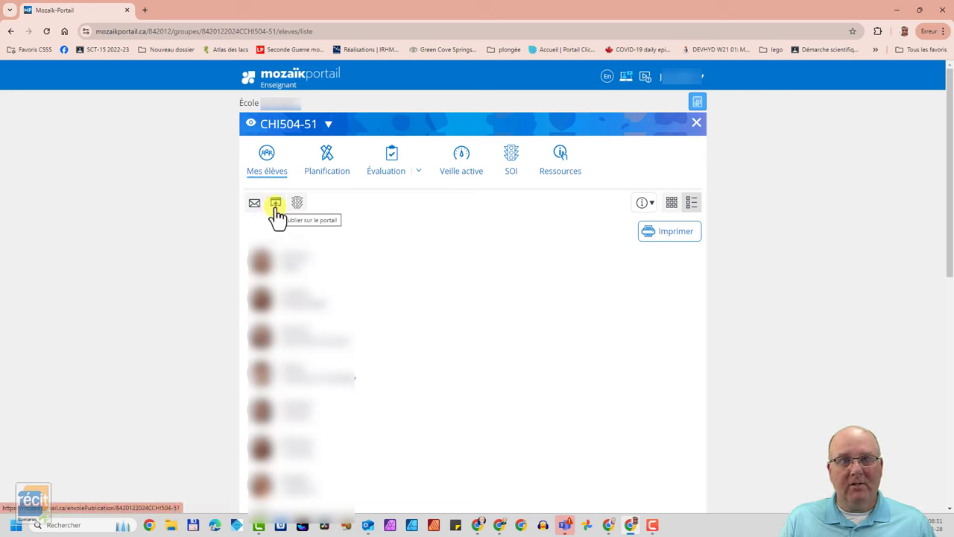
left_click(10, 31)
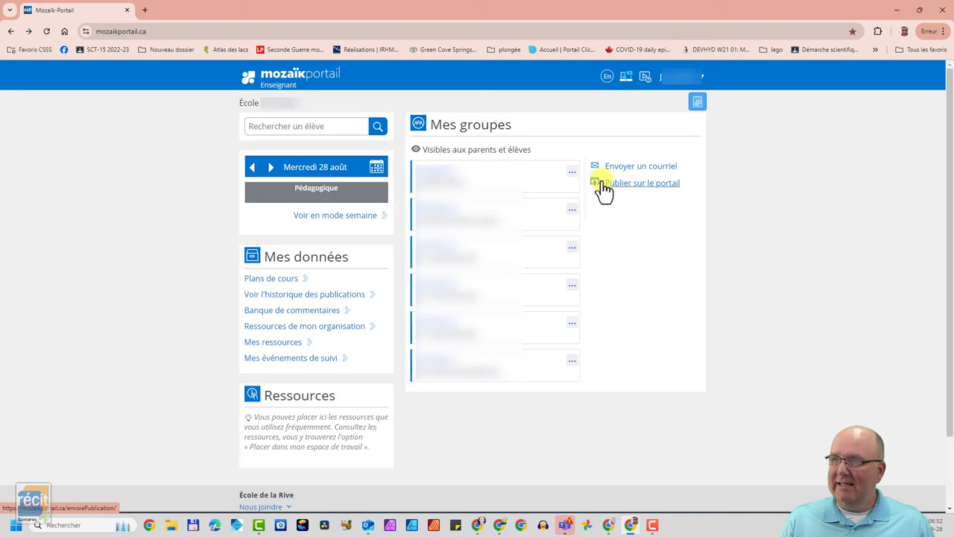
left_click(445, 178)
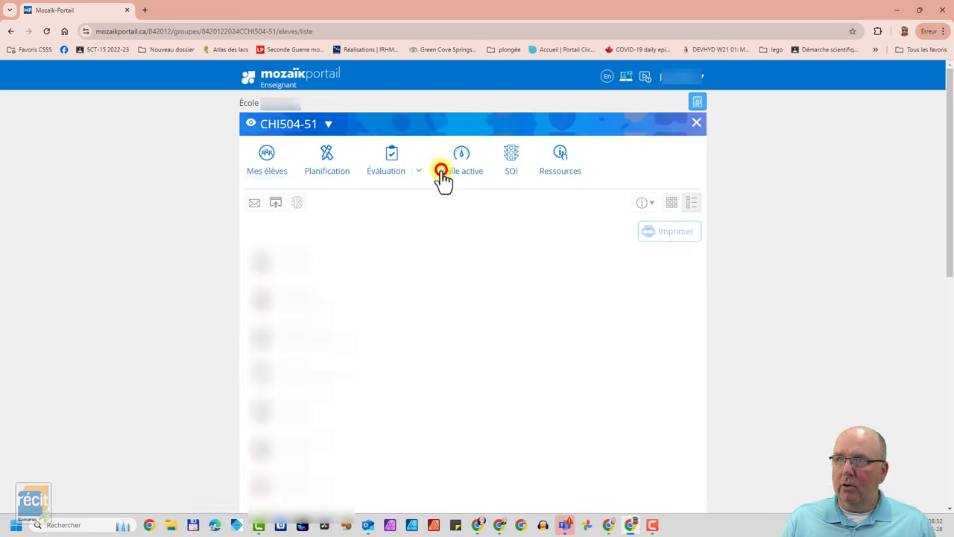
left_click(255, 203)
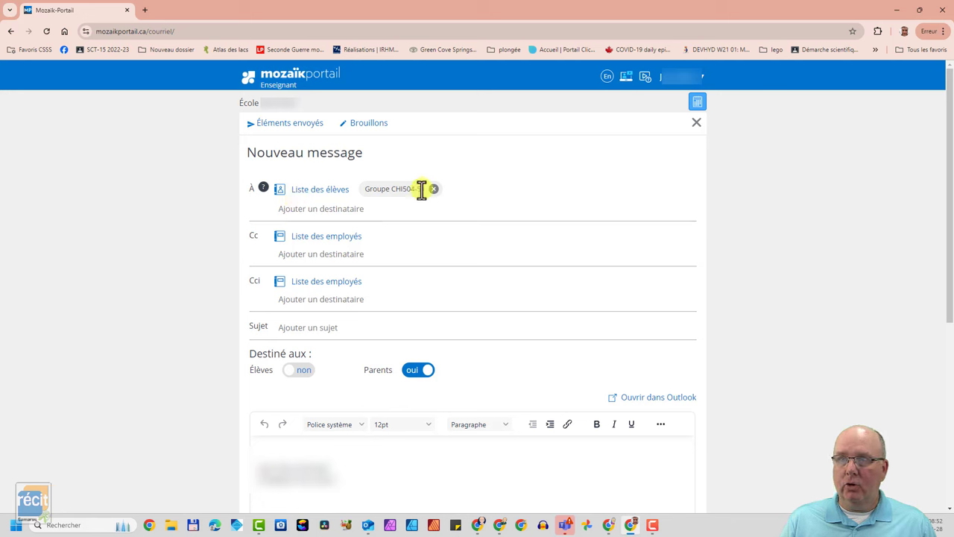
- Check the message's student selection without changing it, and switch the Élèves recipient option on and back off
left_click(331, 190)
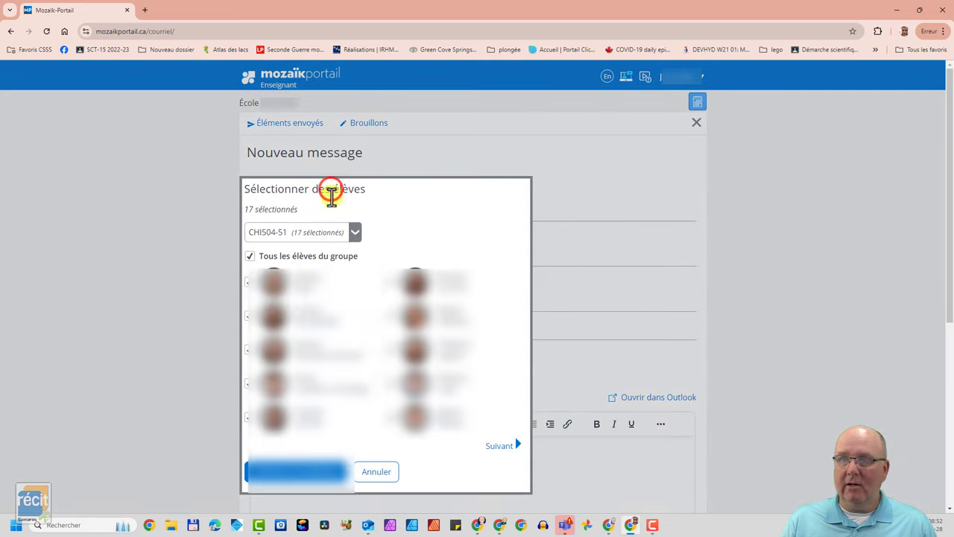
left_click(378, 471)
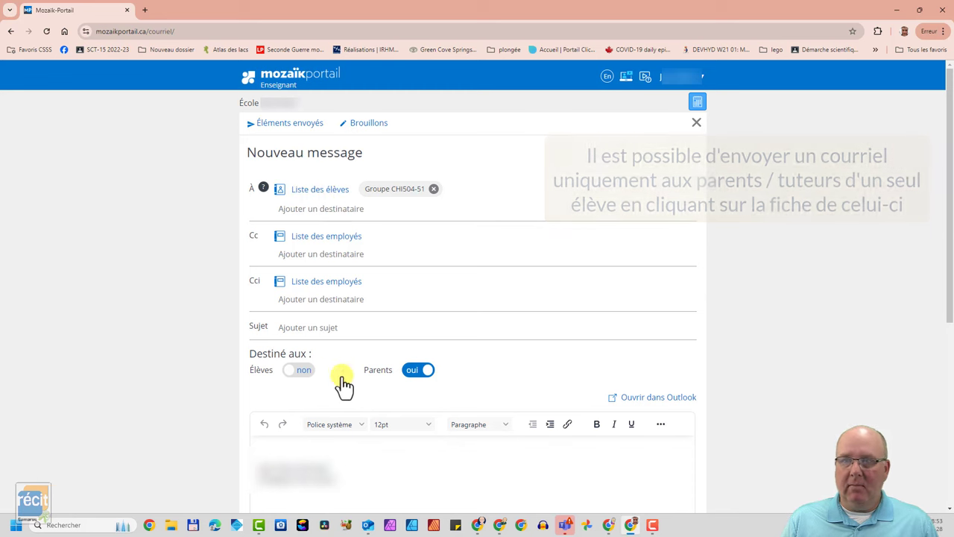
left_click(306, 370)
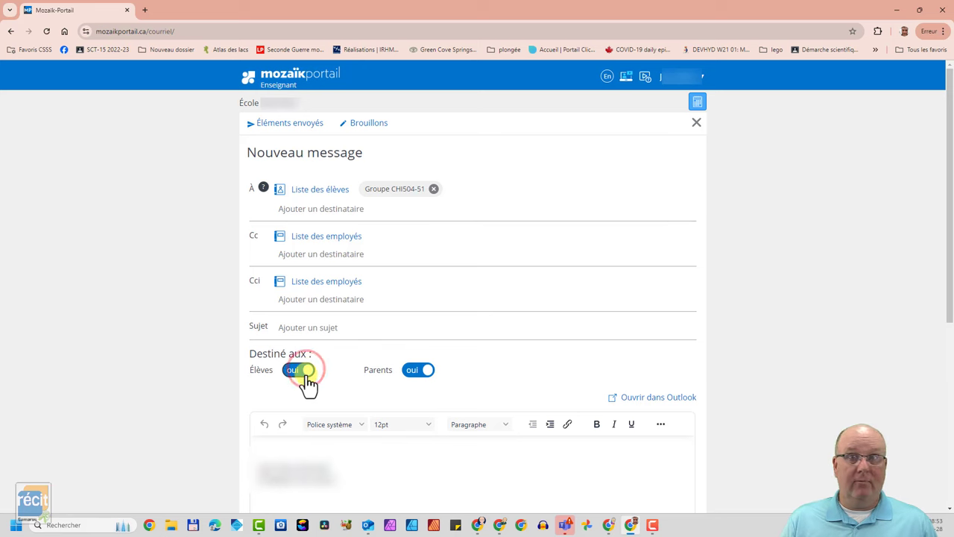
left_click(303, 370)
- Review the message's signature, attachment and read-receipt options, and close the unsent message and the group
scroll(326, 378, "down", 2)
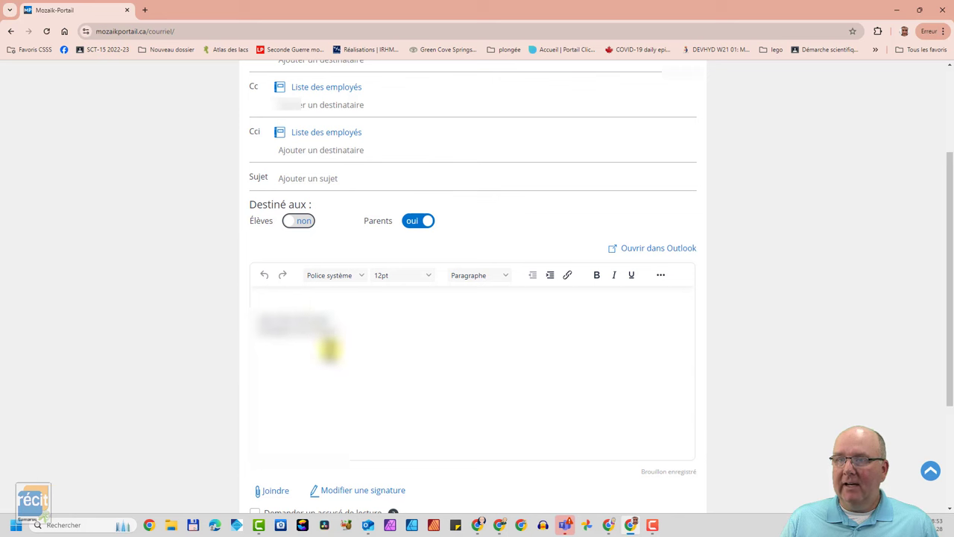
scroll(390, 430, "down", 2)
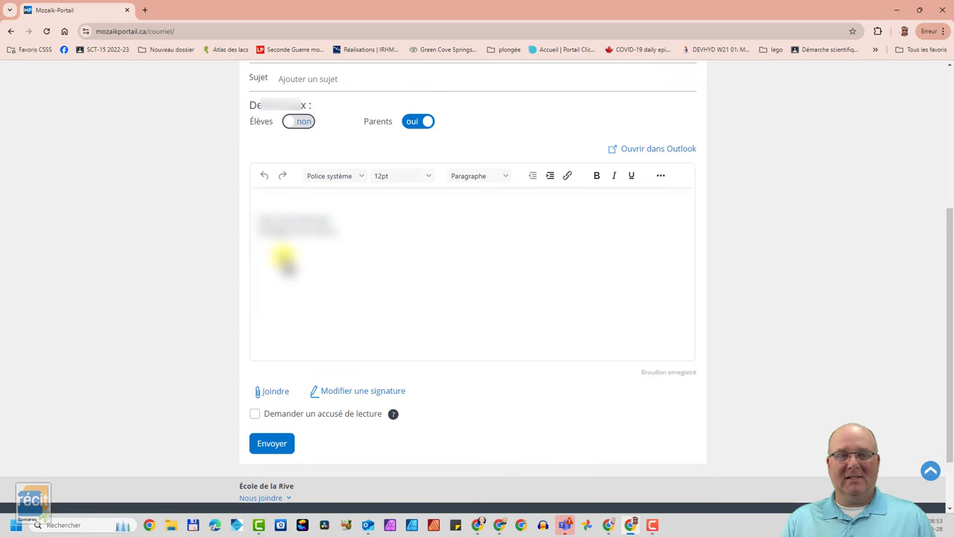
scroll(306, 198, "up", 3)
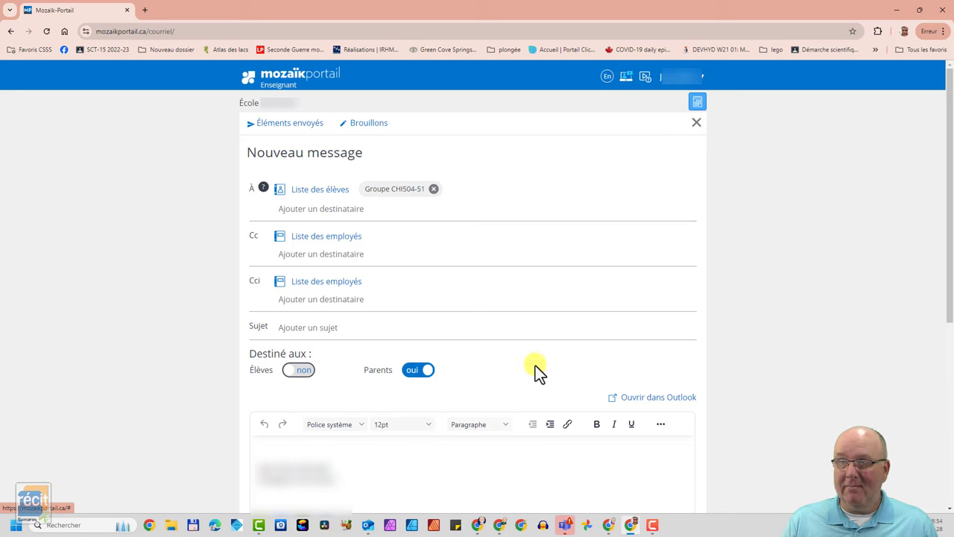
left_click(697, 123)
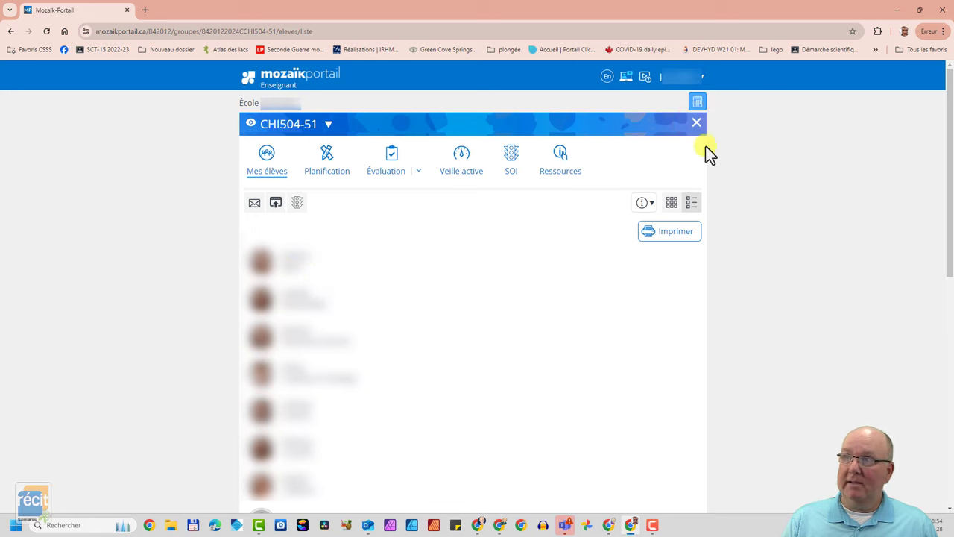
left_click(697, 124)
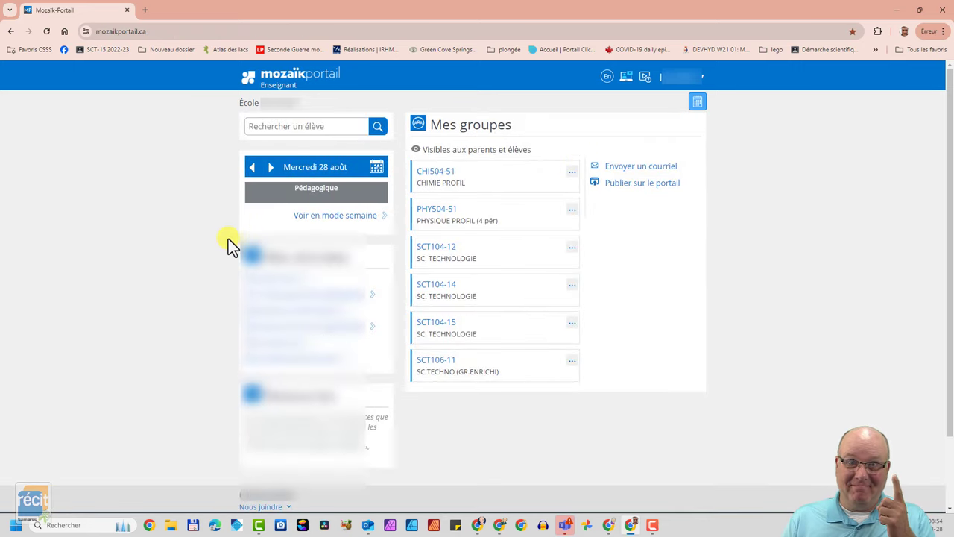
- Open the portal's YouTube playlist of tutorials for teachers with notifications blocked, look through its videos and return to the portal
left_click(645, 81)
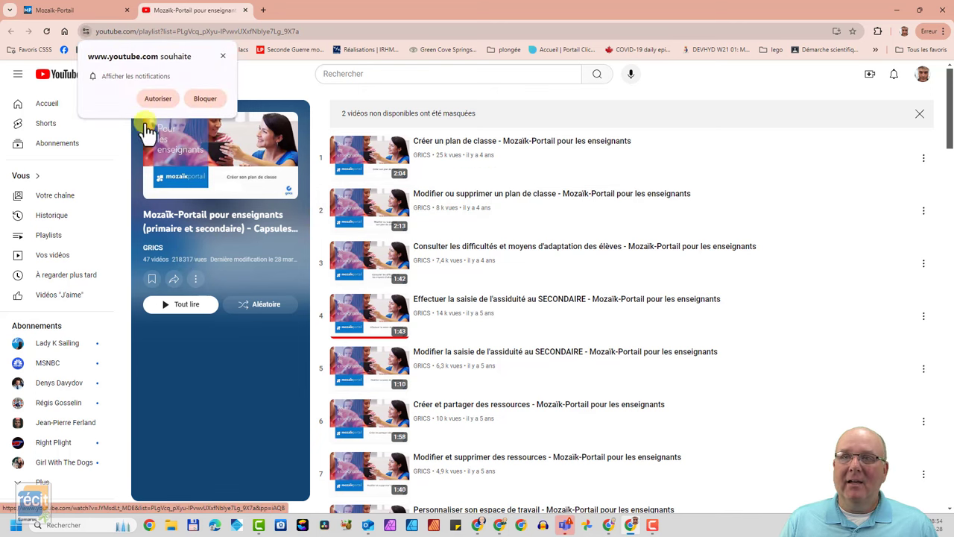
left_click(203, 101)
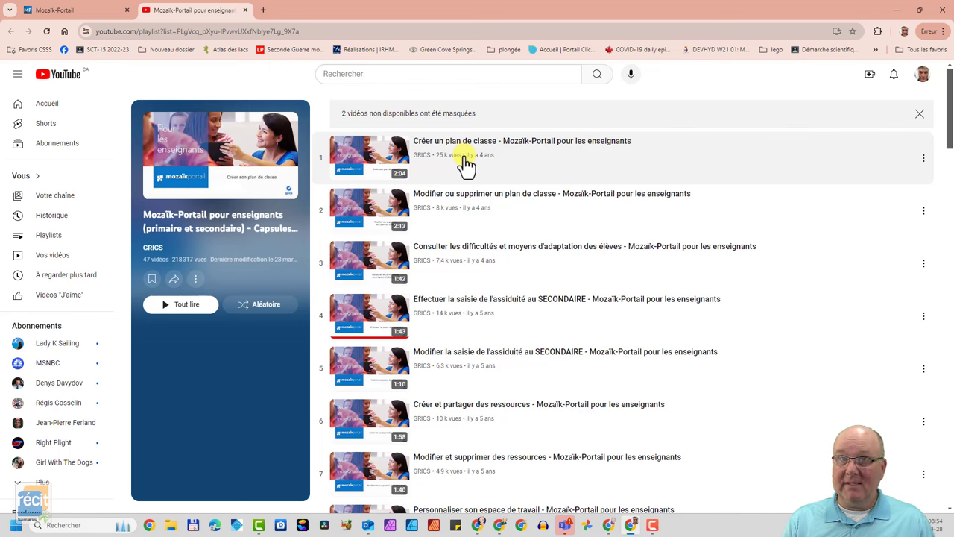
scroll(451, 276, "down", 2)
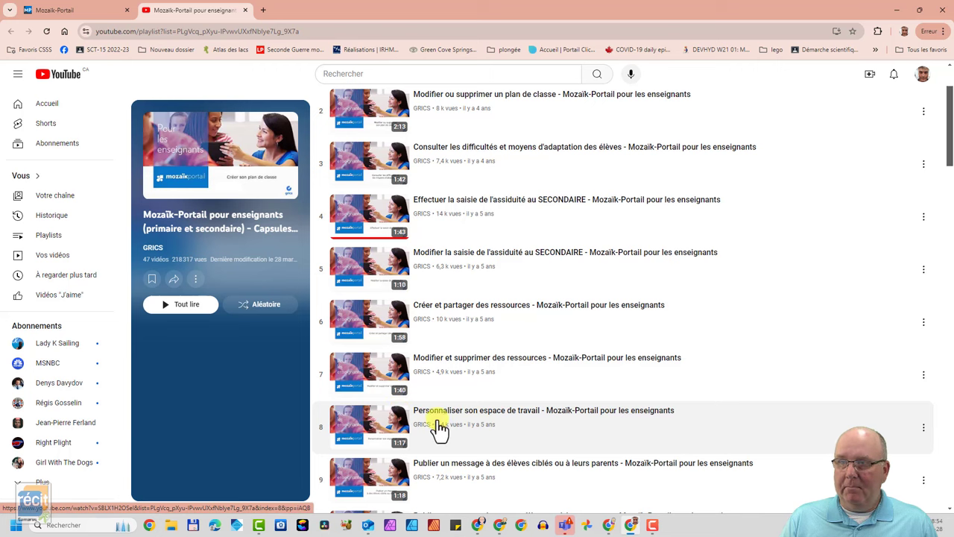
scroll(493, 425, "down", 1)
scroll(492, 425, "down", 1)
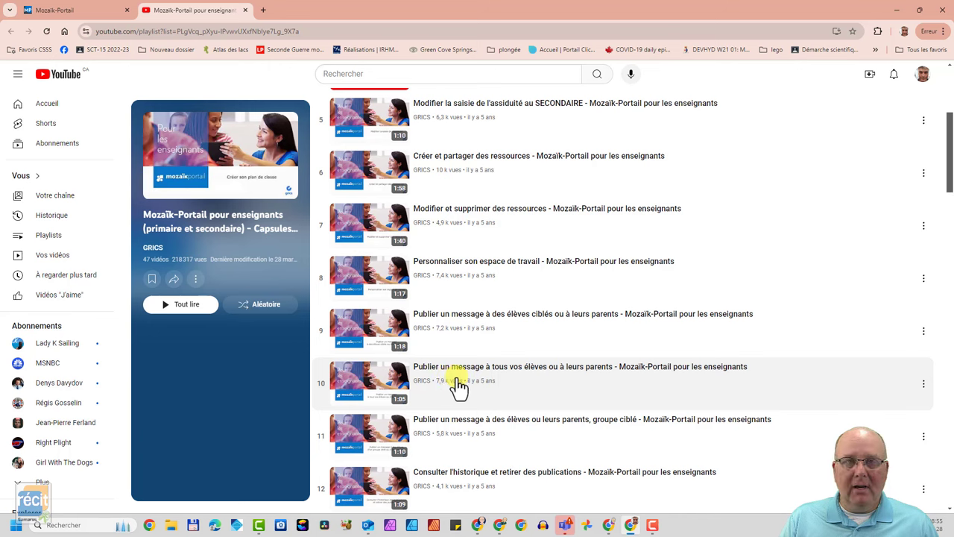
scroll(465, 446, "down", 2)
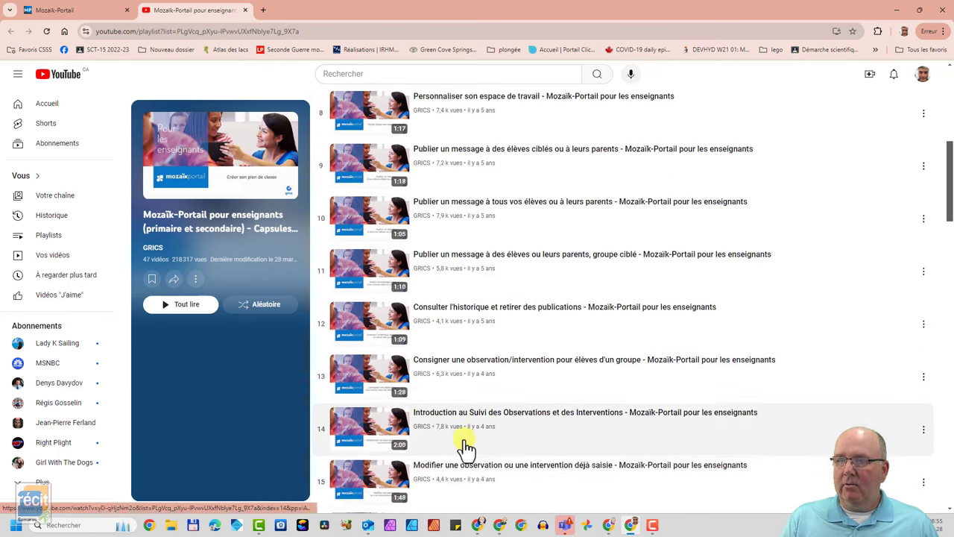
scroll(422, 268, "down", 6)
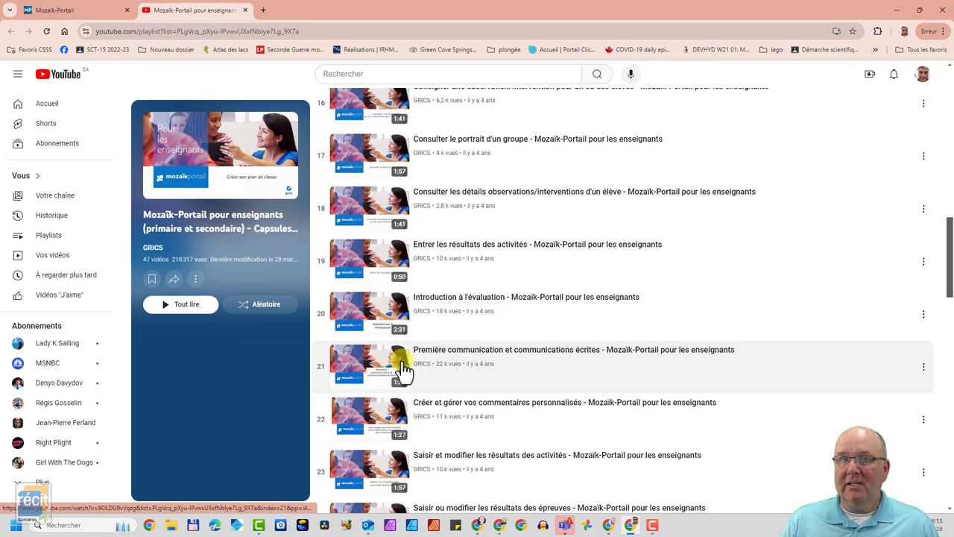
scroll(406, 362, "down", 2)
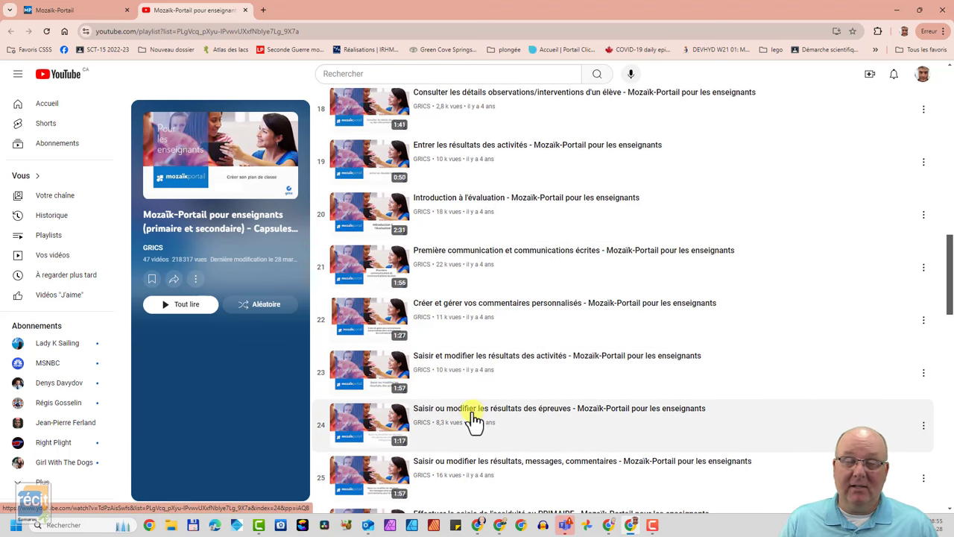
scroll(468, 412, "down", 4)
scroll(464, 392, "up", 12)
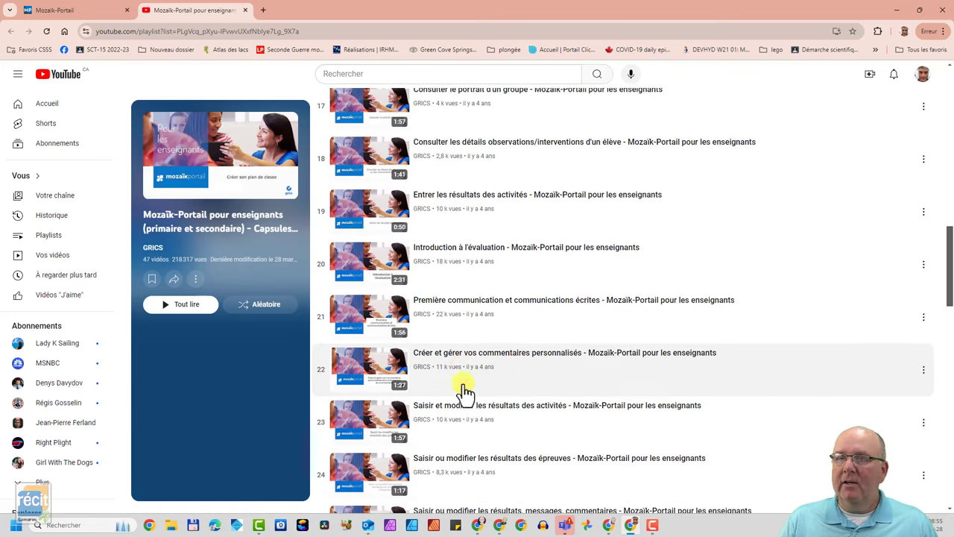
left_click(66, 9)
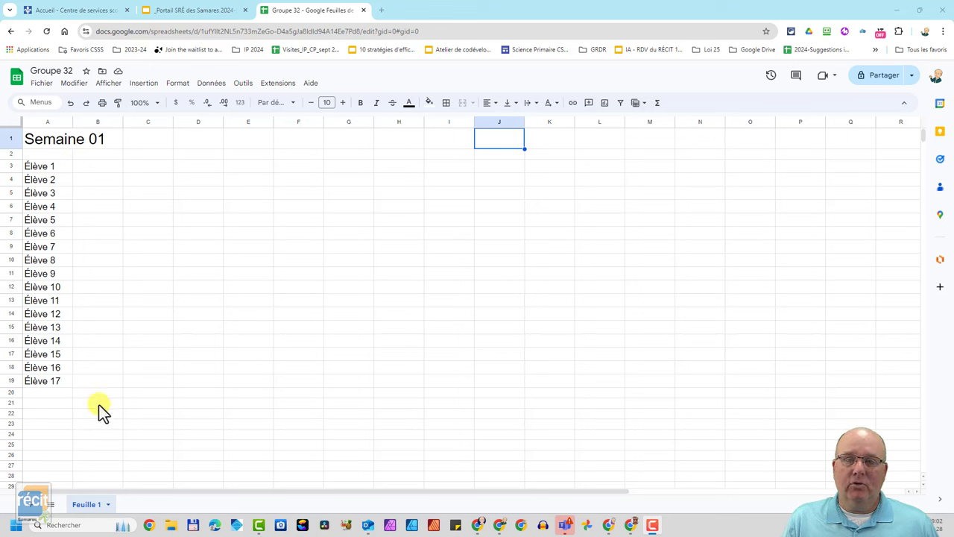
- Rename the student-list sheet in the Groupe 32 Google Sheets spreadsheet as Semaine 01
right_click(88, 506)
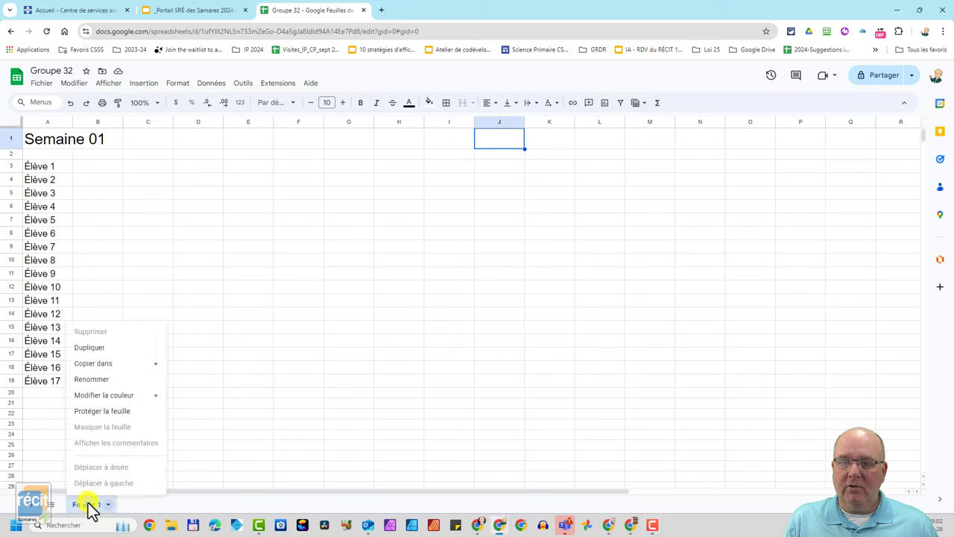
left_click(100, 380)
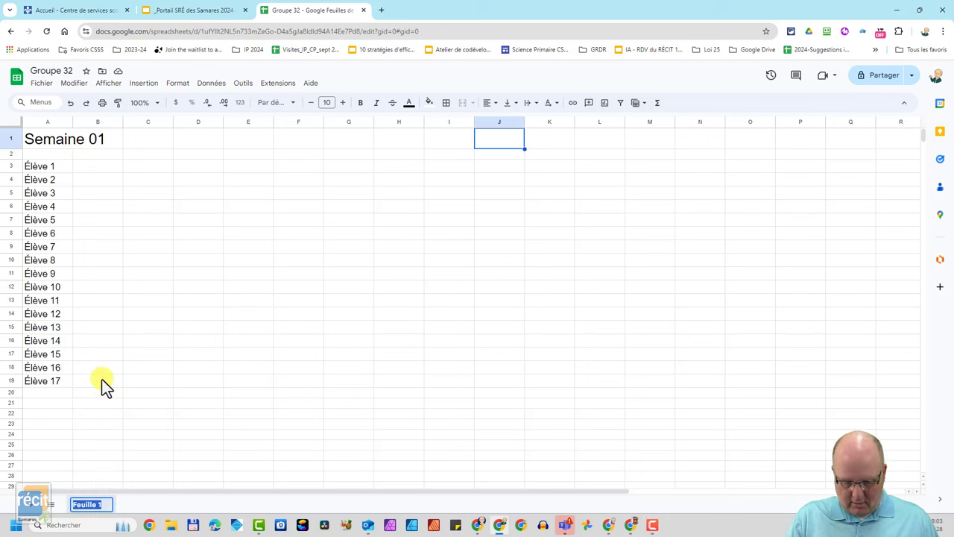
type("Semaine 01")
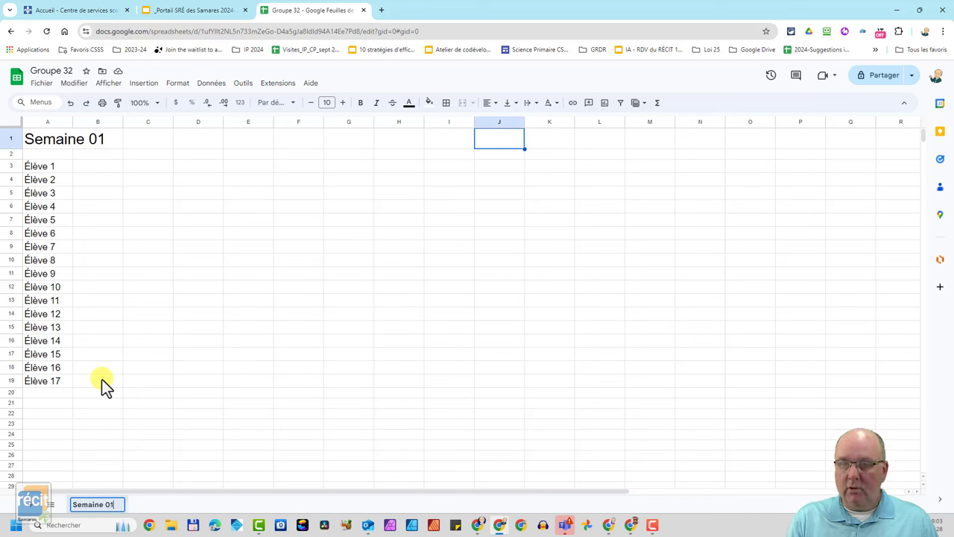
left_click(163, 505)
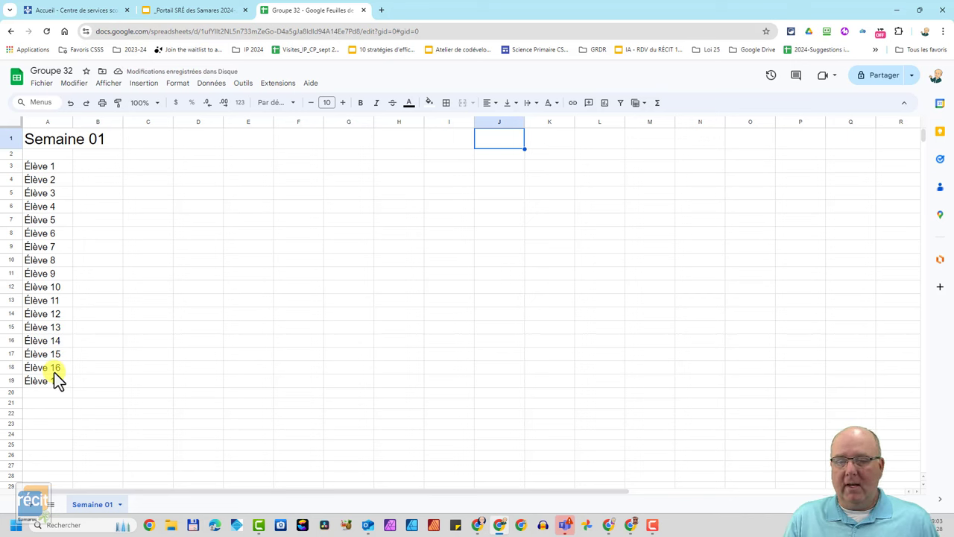
- Insert checkboxes in B3:I19 beside the student list and add the spreadsheet to the browser's bookmarks bar
left_click(91, 167)
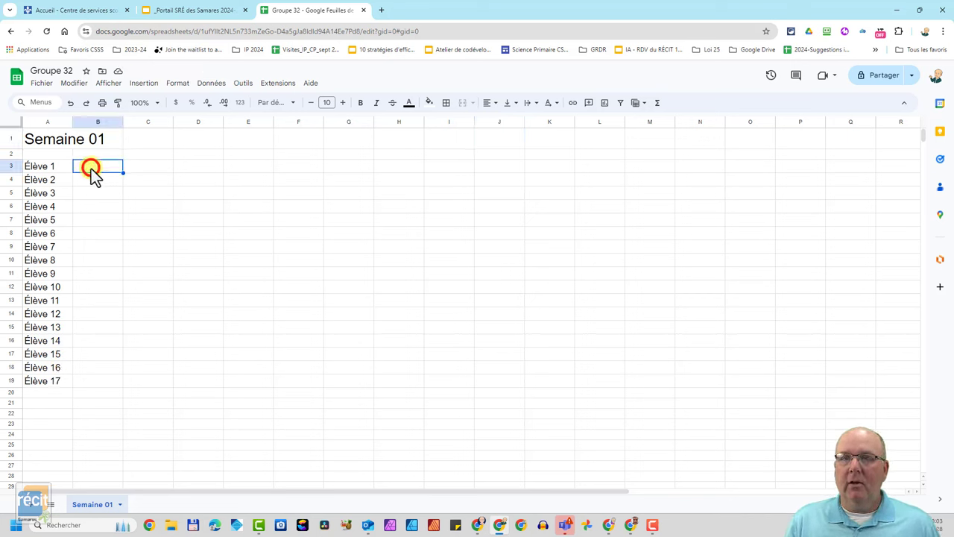
left_click_drag(91, 168, 441, 377)
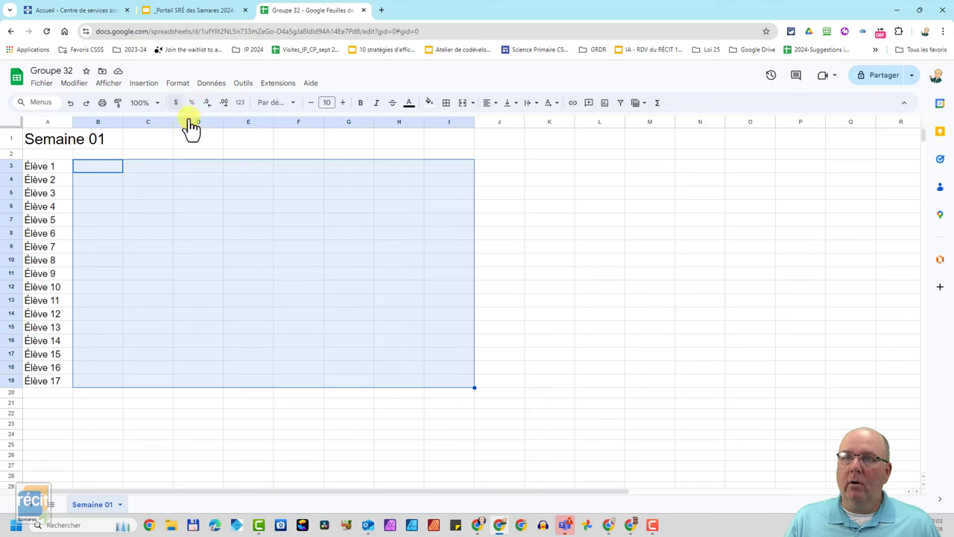
left_click(145, 86)
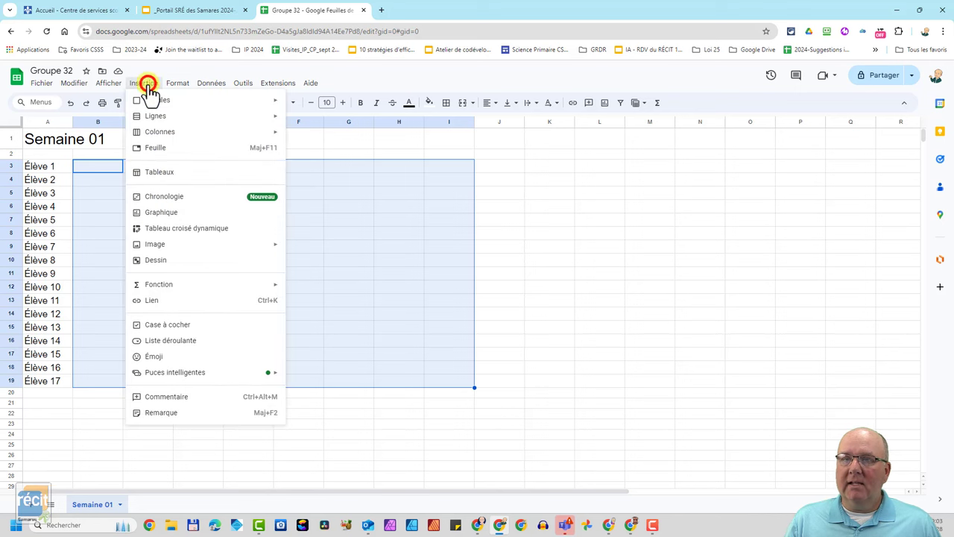
left_click(194, 326)
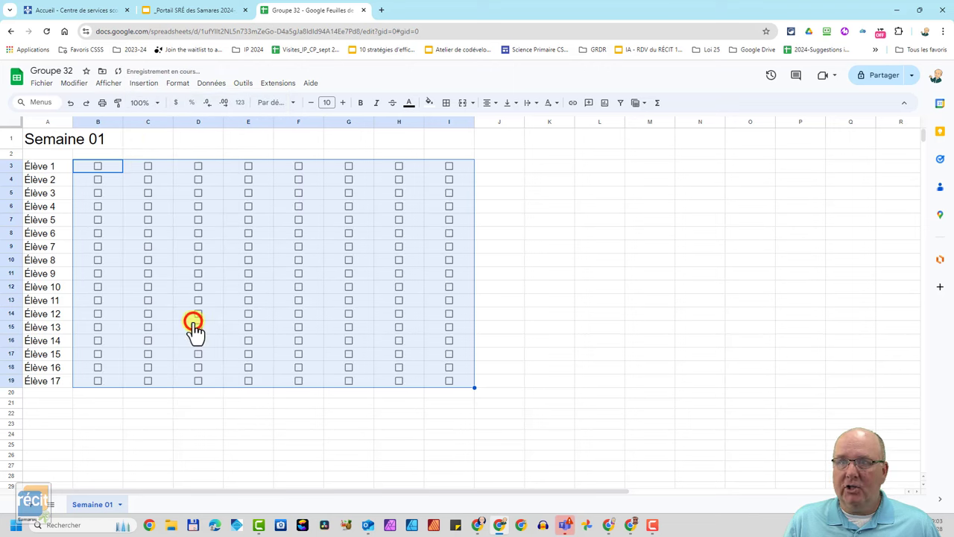
left_click(201, 393)
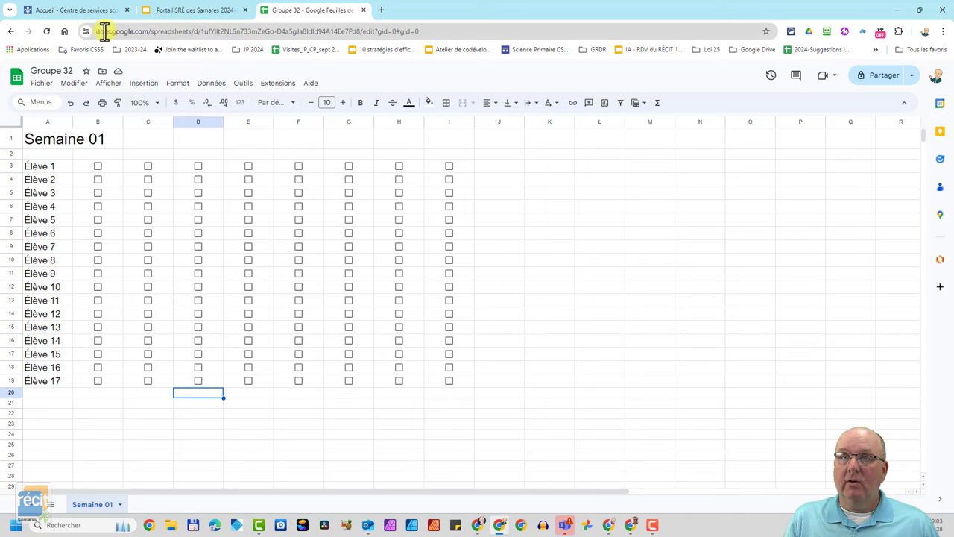
left_click_drag(83, 33, 111, 54)
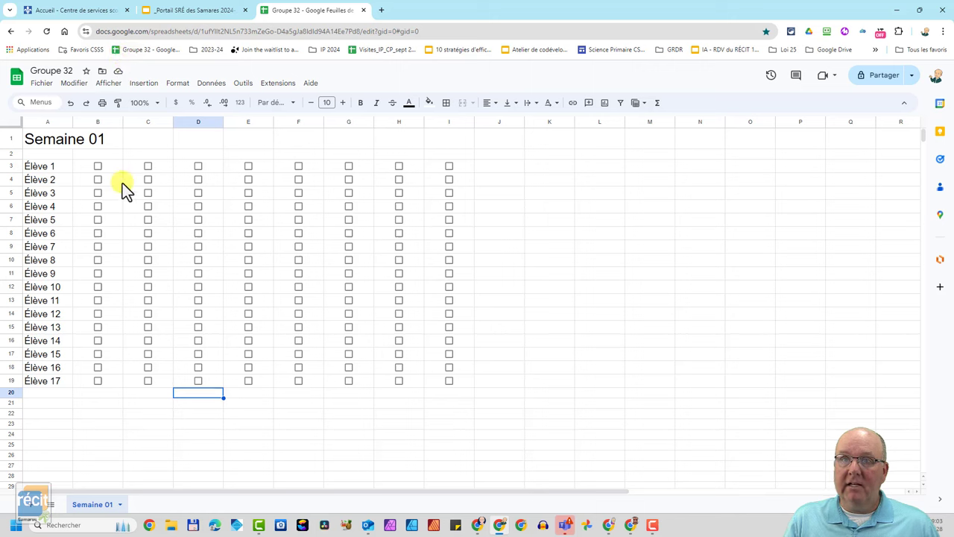
- Tick the checkboxes for Élève 1 in columns B to D, and for Élève 9 and Élève 14 in columns B and C
left_click(97, 166)
left_click(147, 166)
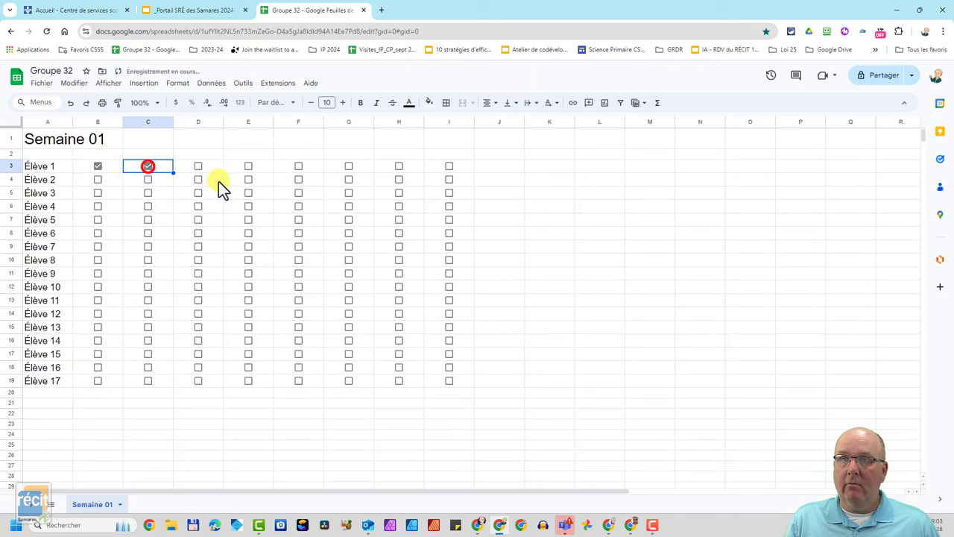
left_click(199, 167)
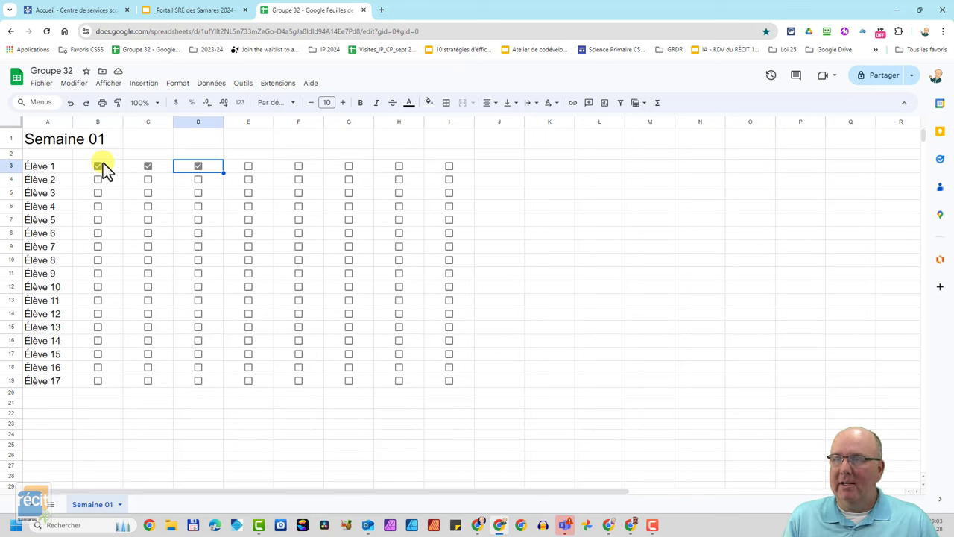
left_click(96, 274)
left_click(147, 274)
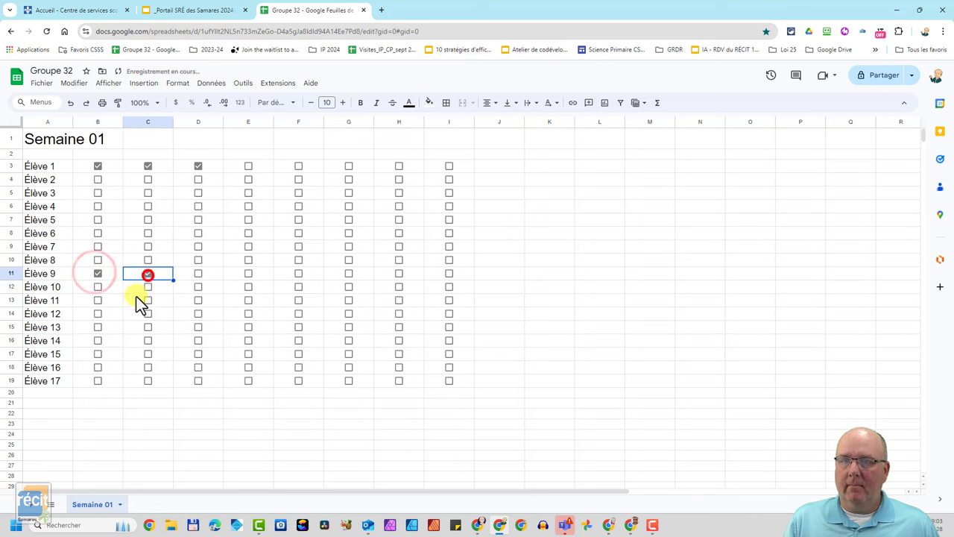
left_click(96, 342)
left_click(146, 340)
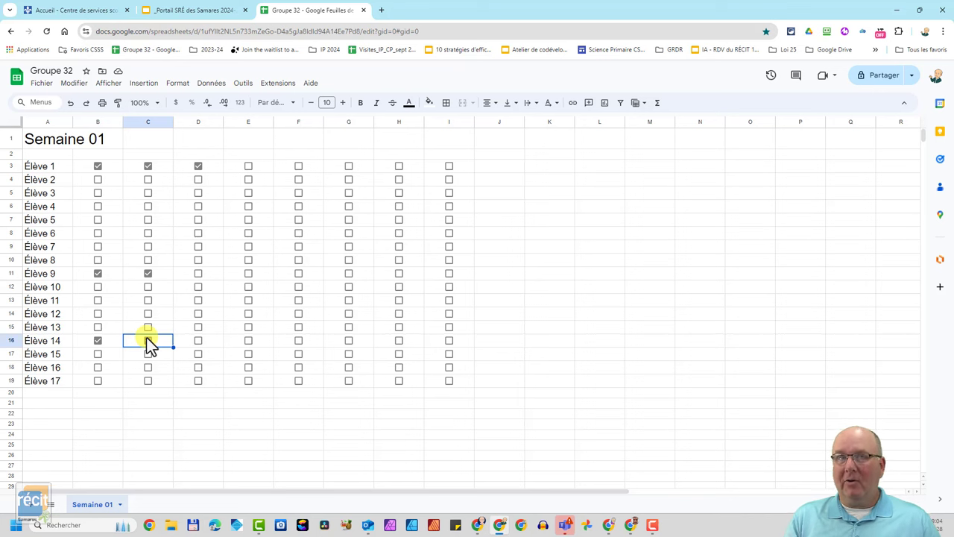
left_click(147, 339)
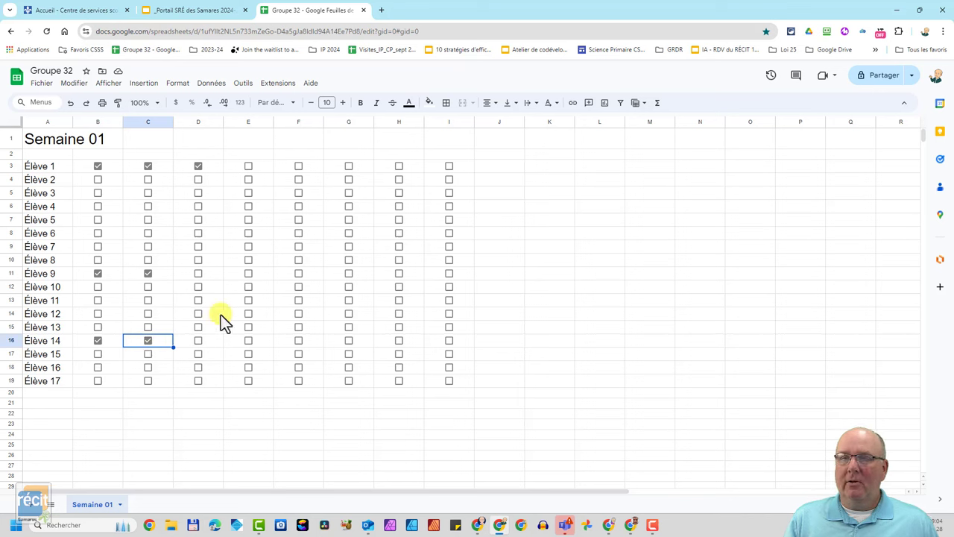
right_click(83, 501)
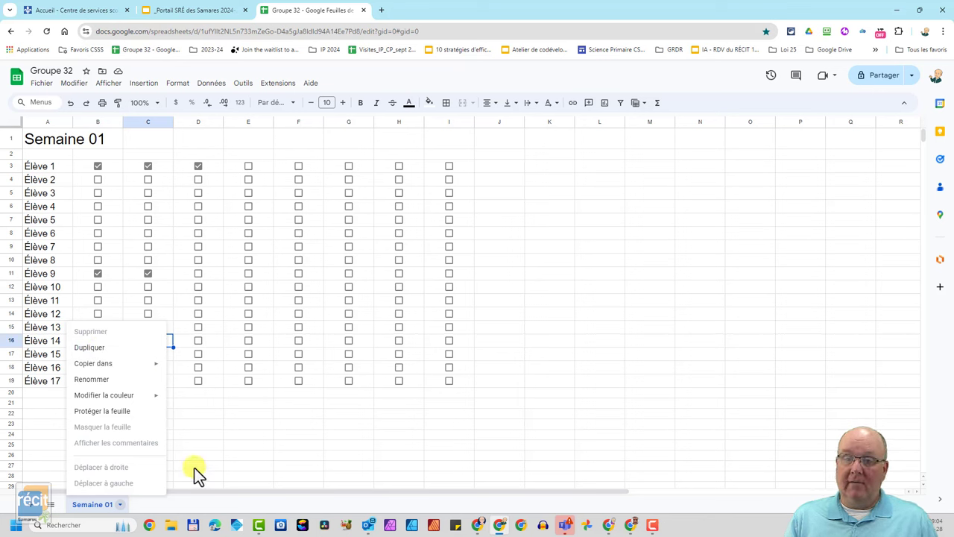
left_click(186, 503)
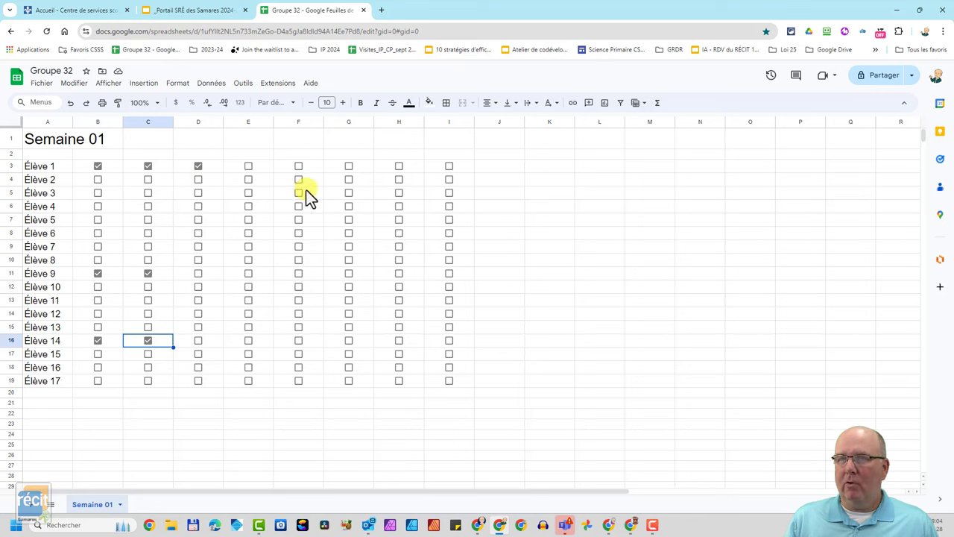
- Clear the checkboxes from columns E to I and insert dropdown lists in E3:G19
left_click_drag(458, 143, 257, 403)
key("Delete")
left_click_drag(237, 166, 339, 382)
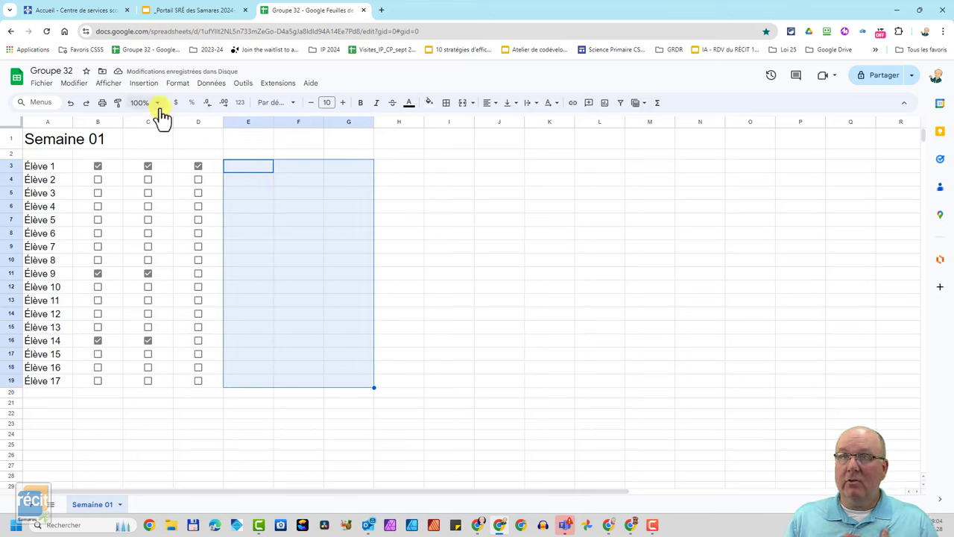
left_click(139, 82)
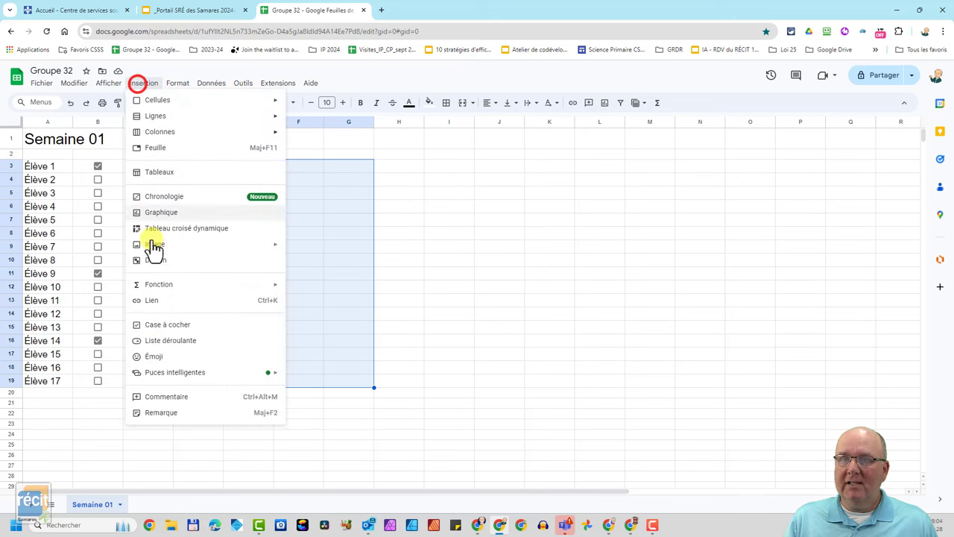
left_click(170, 343)
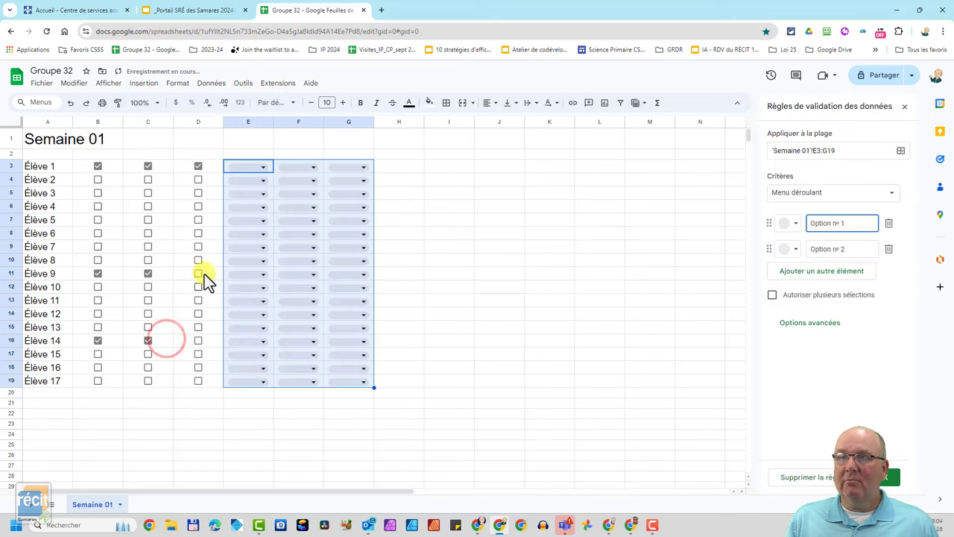
left_click(264, 167)
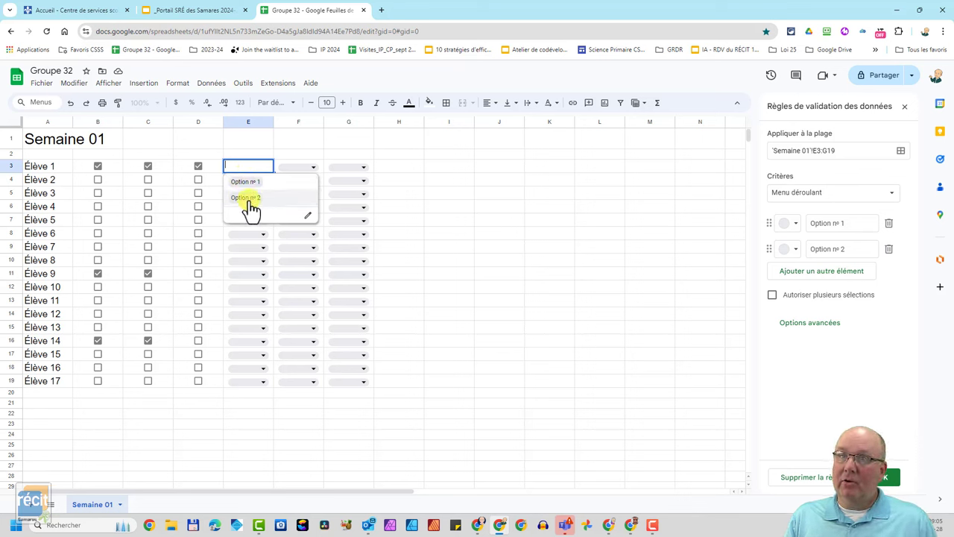
left_click(259, 154)
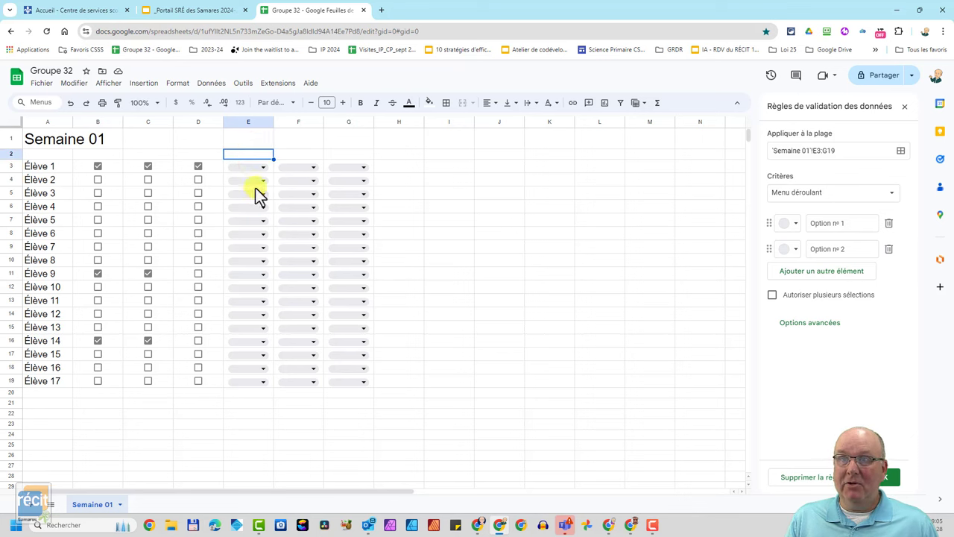
- Review the emoji and smart chip types available for H3:J19 without inserting any
left_click(393, 166)
left_click_drag(395, 166, 501, 384)
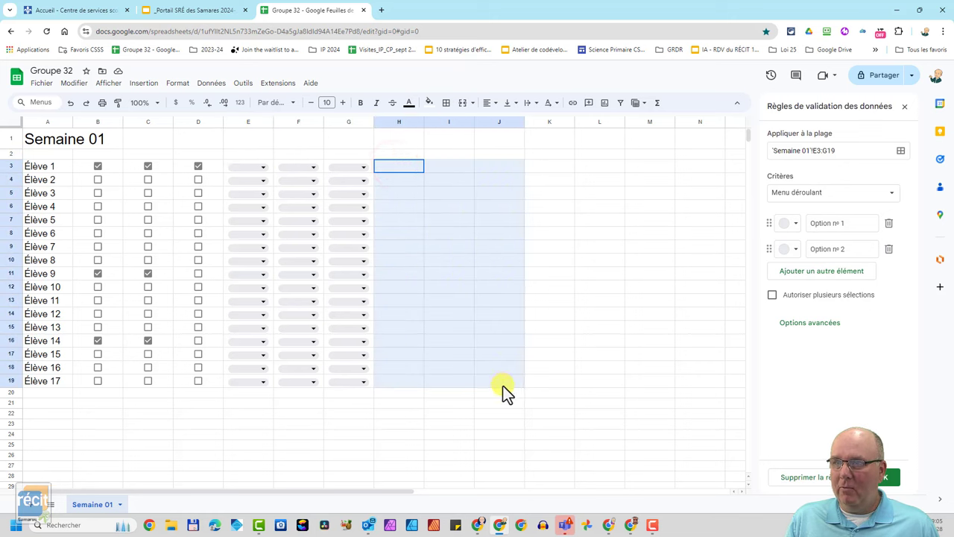
left_click(144, 83)
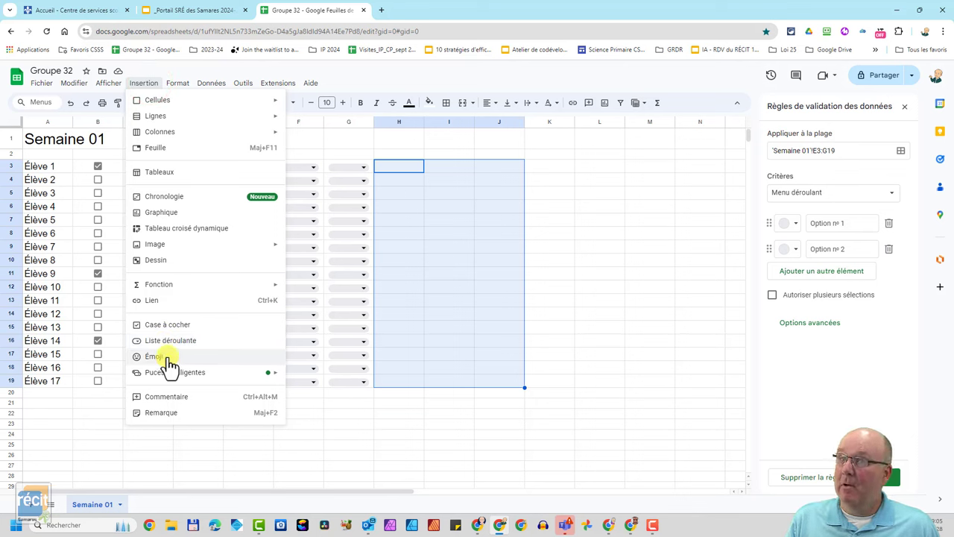
left_click(348, 209)
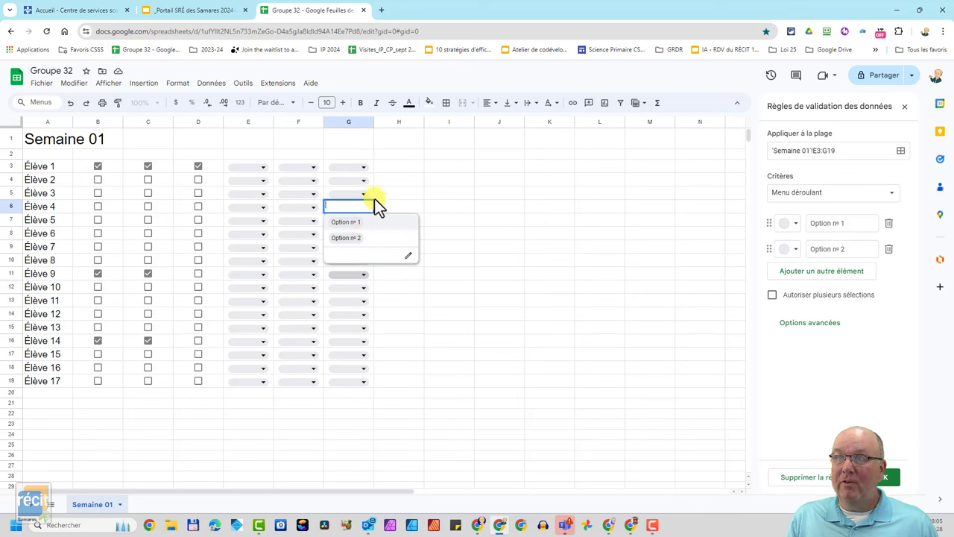
mouse_move(391, 168)
left_mouse_down()
mouse_move(441, 315)
mouse_move(482, 394)
mouse_move(490, 380)
left_mouse_up()
left_click(143, 82)
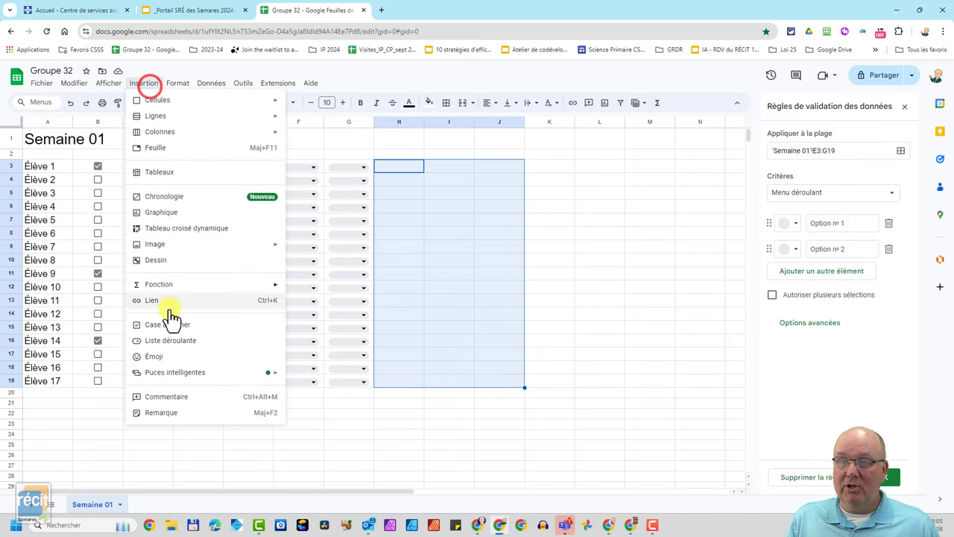
mouse_move(158, 378)
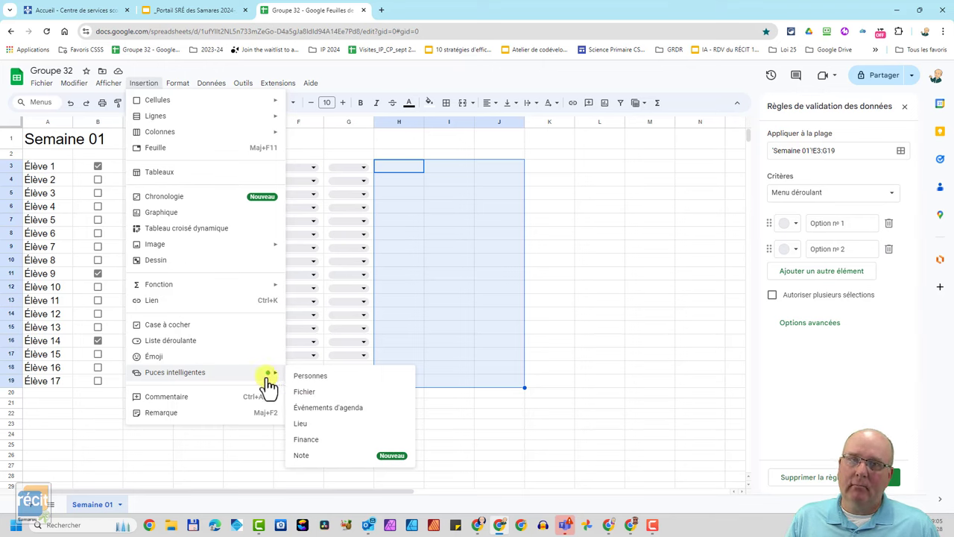
left_click(419, 74)
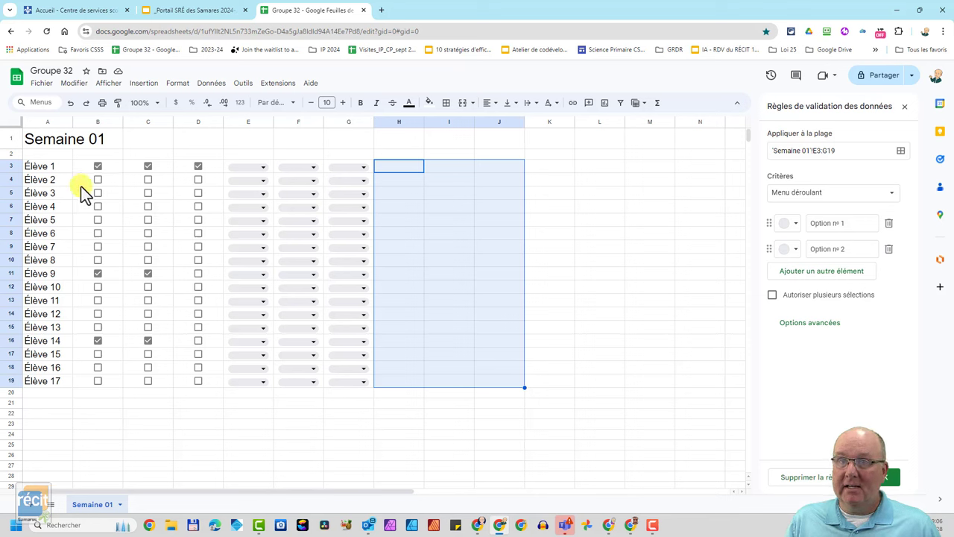
- Insert one empty column directly after the student names and clear its checkboxes in B3:B19
right_click(87, 122)
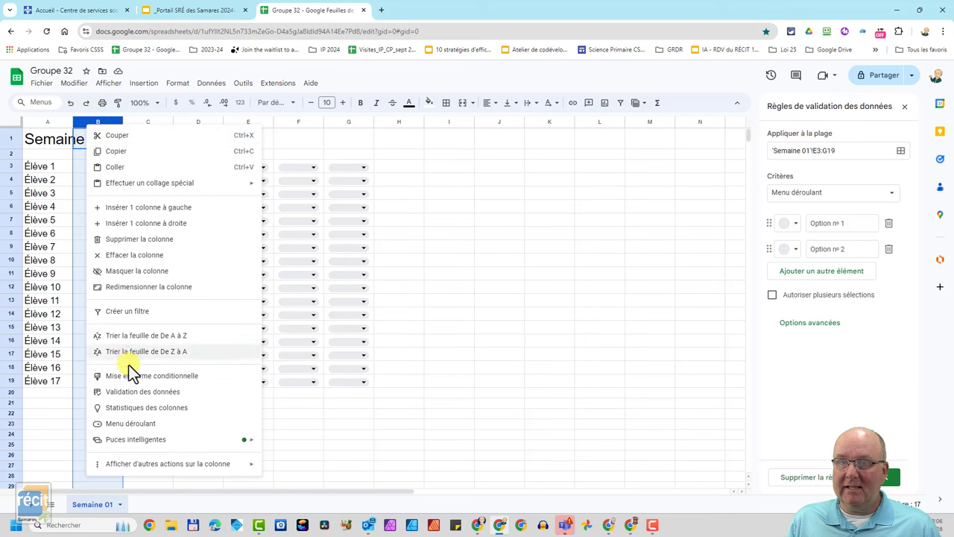
left_click(138, 207)
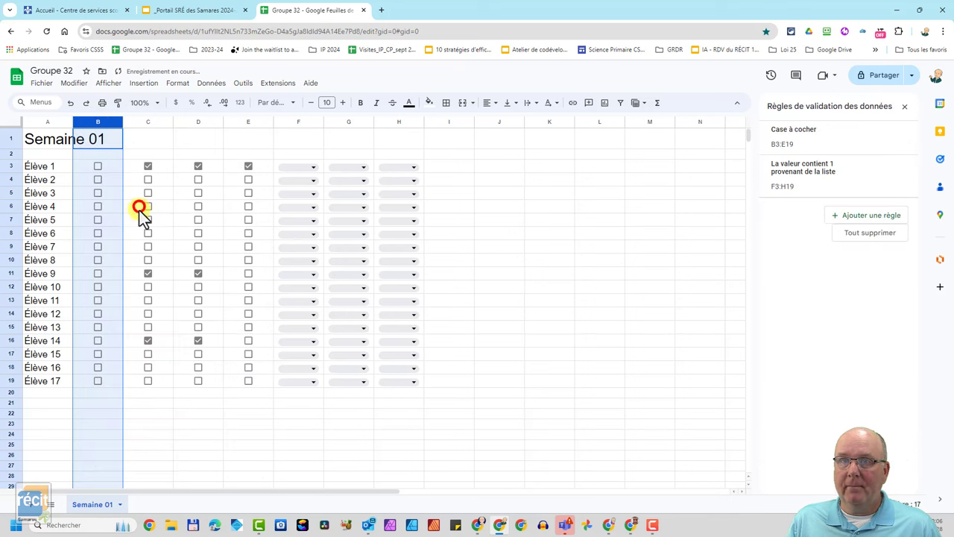
left_click(87, 166)
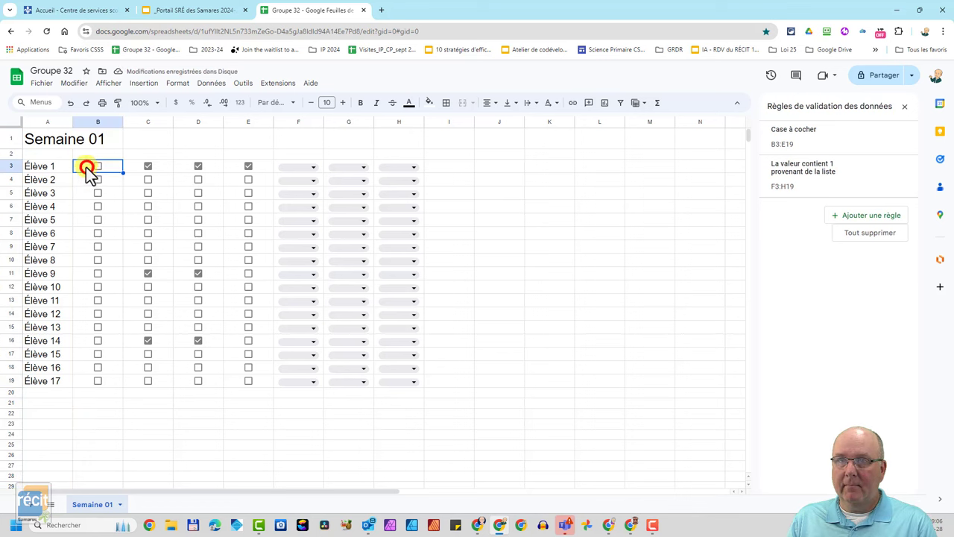
mouse_move(87, 167)
left_mouse_down()
mouse_move(93, 391)
mouse_move(67, 246)
mouse_move(80, 176)
left_mouse_up()
left_click(93, 382)
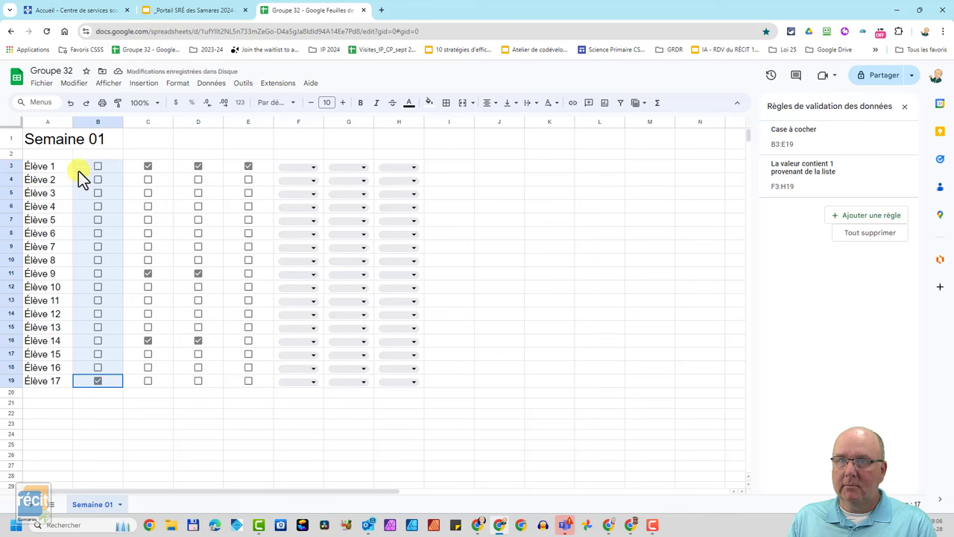
key("Delete")
left_click(93, 167)
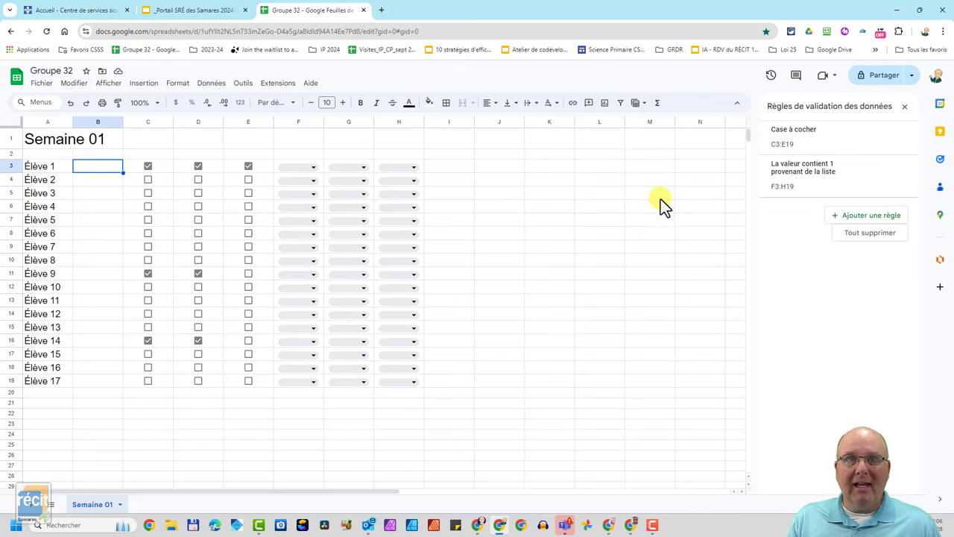
- Share the spreadsheet with Centre de services scolaire des Samares as general access, checking the role choices but keeping Lecteur
left_click(885, 76)
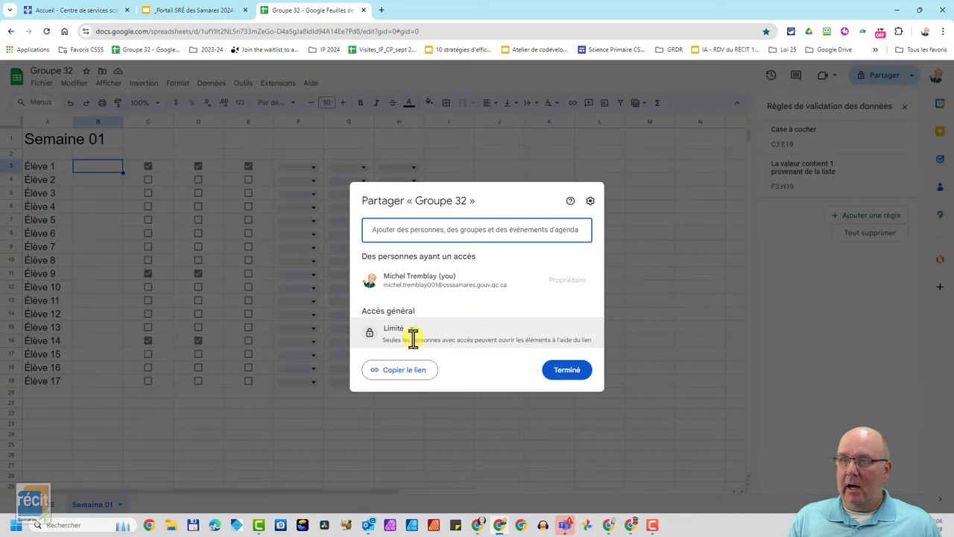
left_click(412, 332)
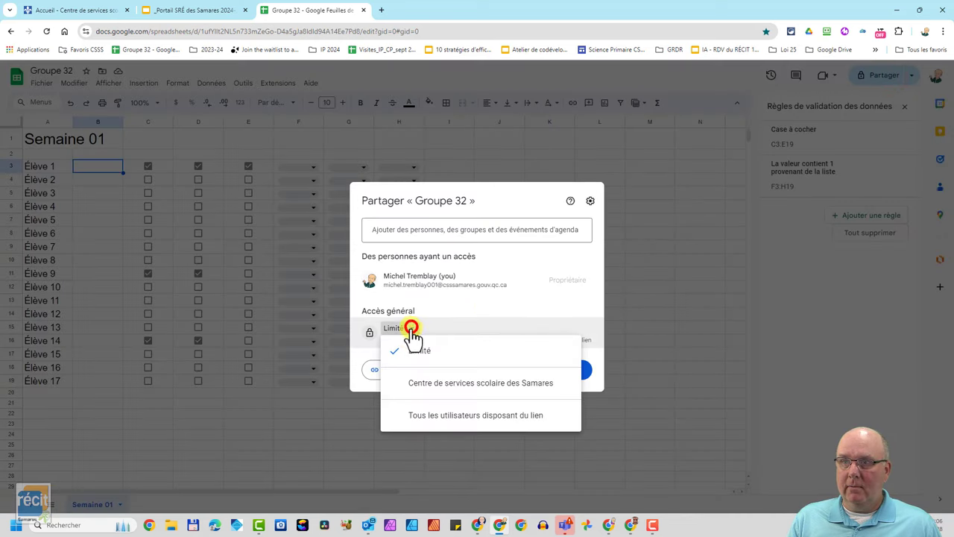
left_click(428, 384)
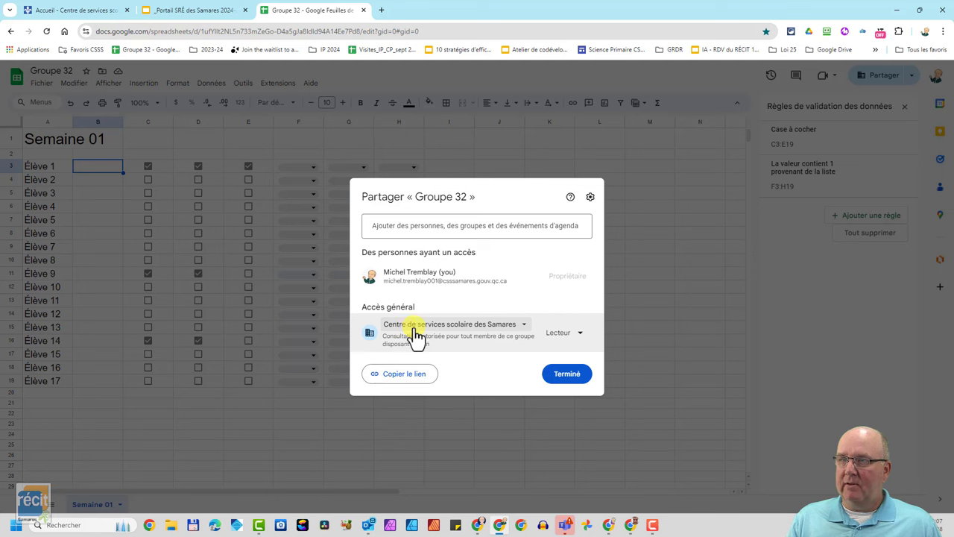
left_click(573, 335)
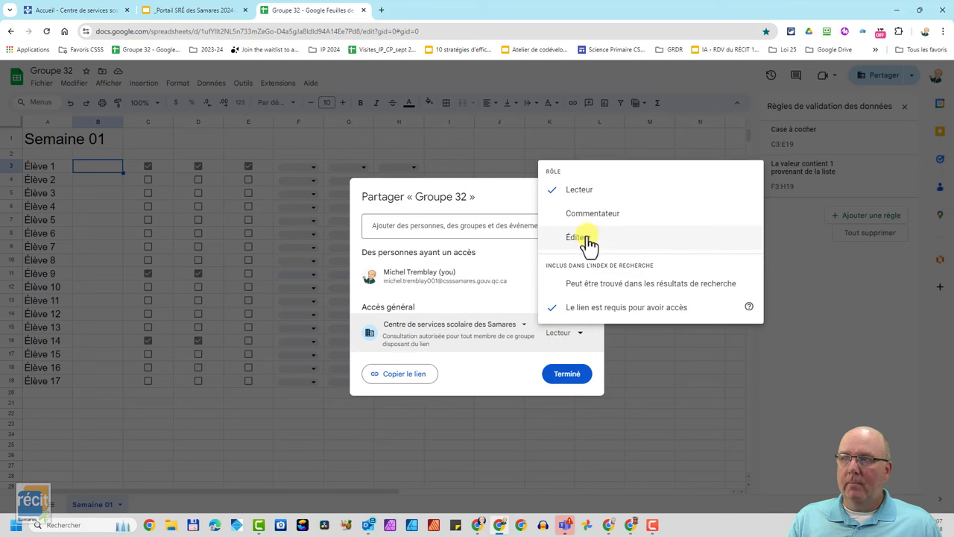
left_click(528, 373)
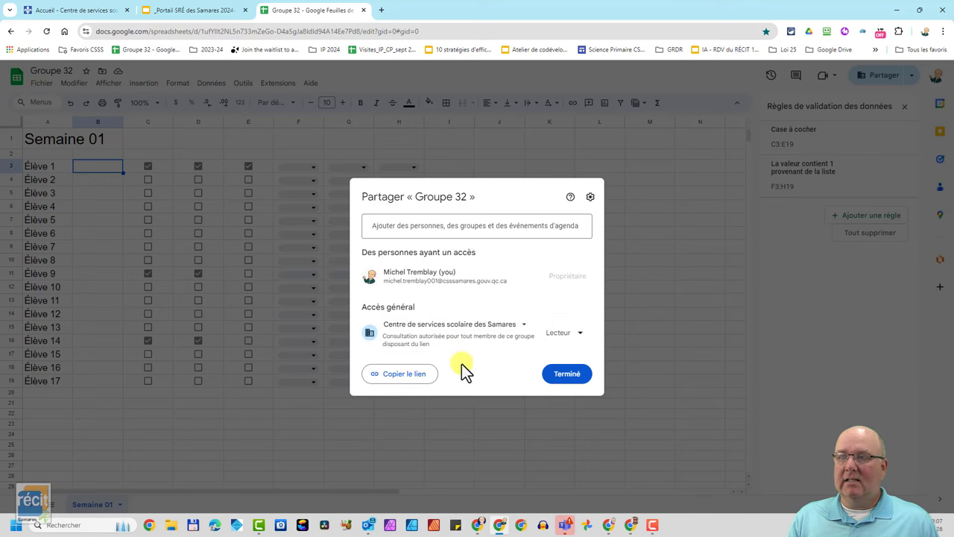
left_click(563, 374)
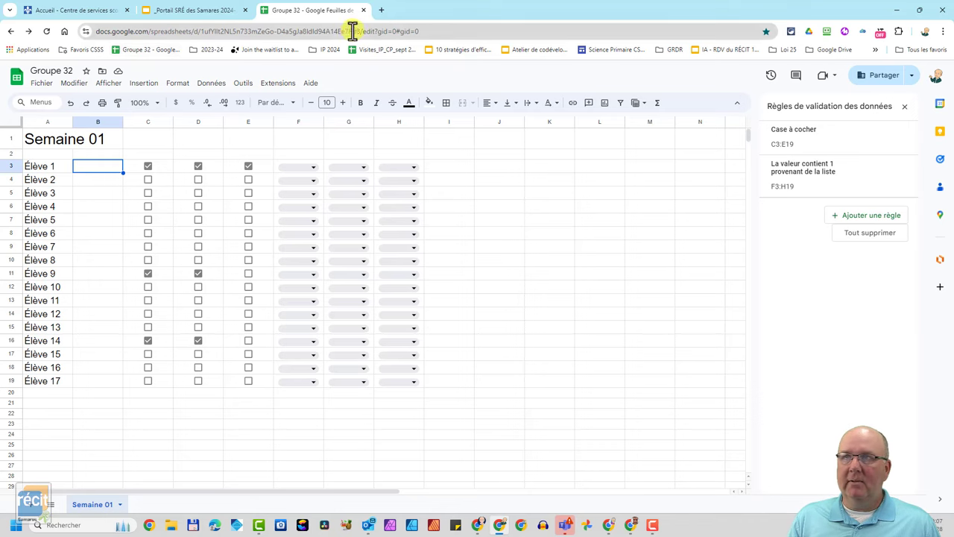
- Open the bookmarked Groupe 32 spreadsheet in a new browser tab and check the first two boxes for Élève 5 (C7 and D7)
left_click(383, 11)
left_click(154, 49)
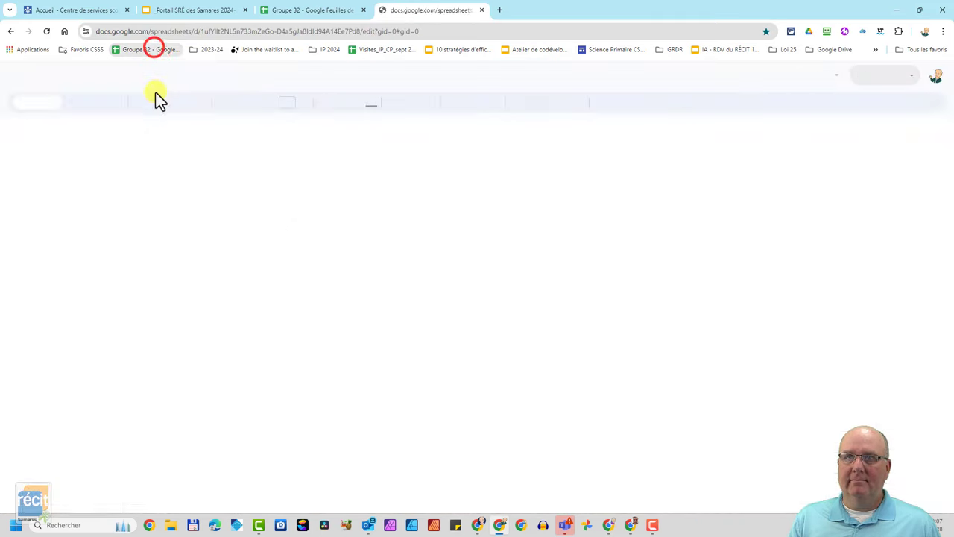
left_click(147, 220)
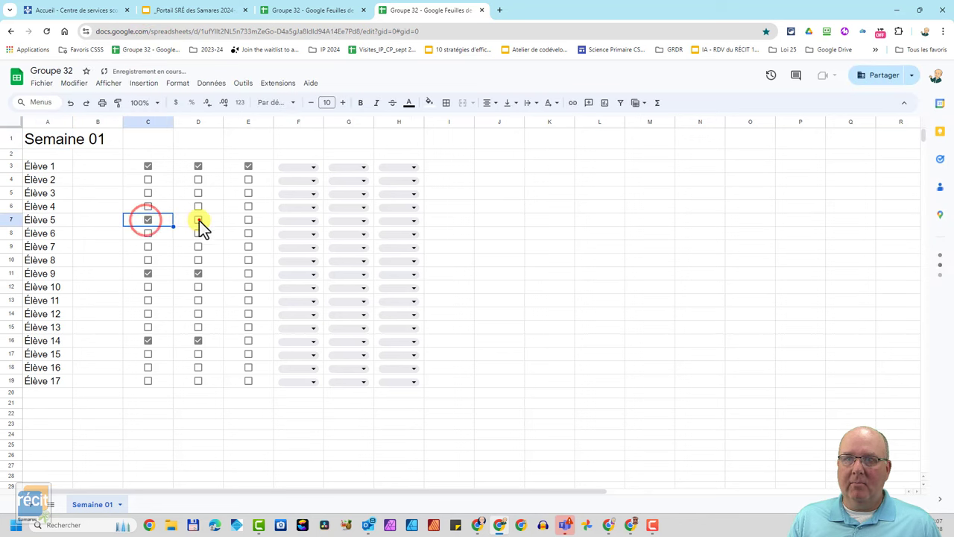
left_click(198, 220)
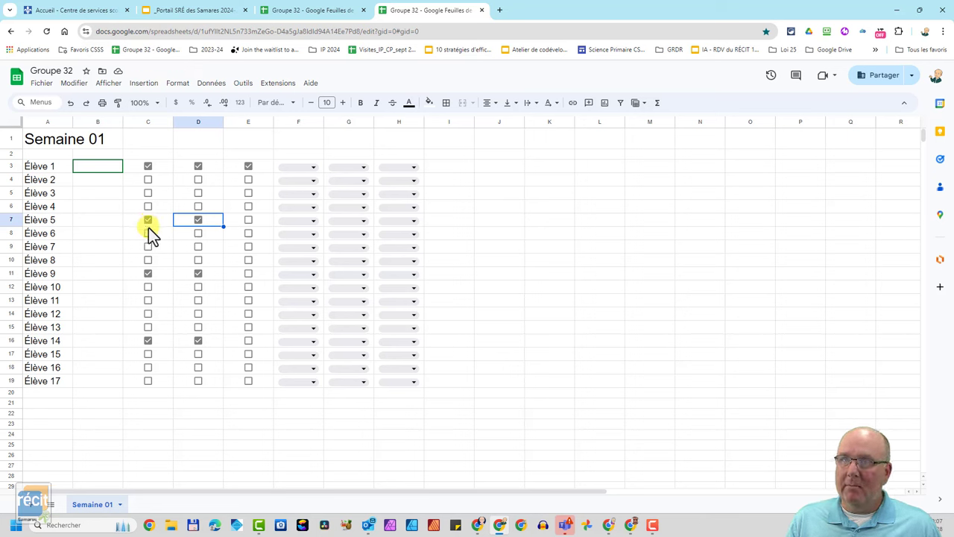
- Review the version history options without opening any version, and select Élève 5's first checkbox cell, C7
left_click(45, 83)
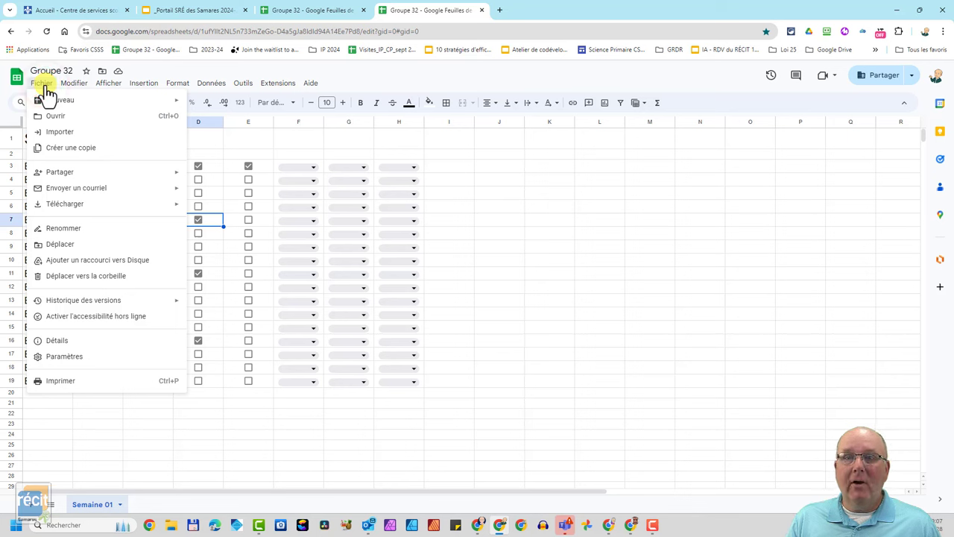
mouse_move(110, 309)
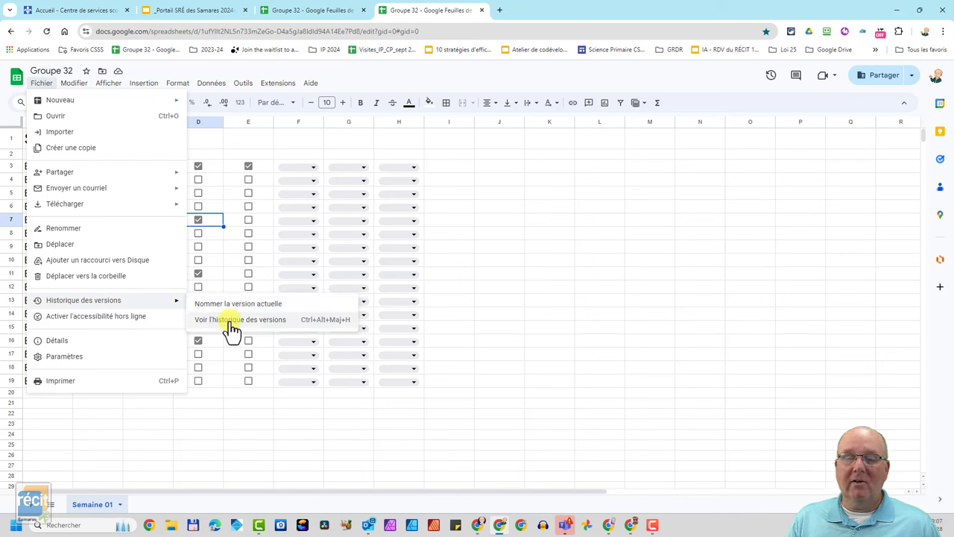
left_click(463, 220)
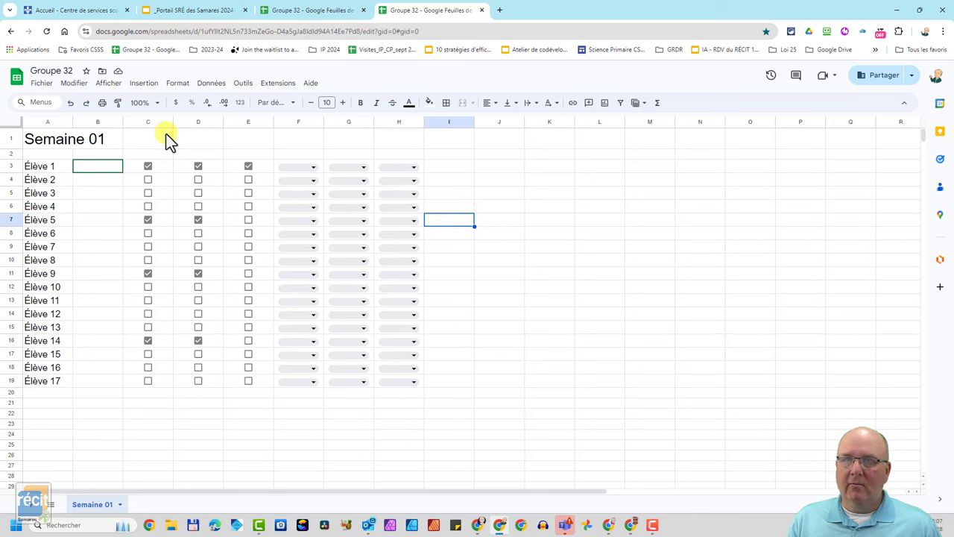
left_click(159, 222)
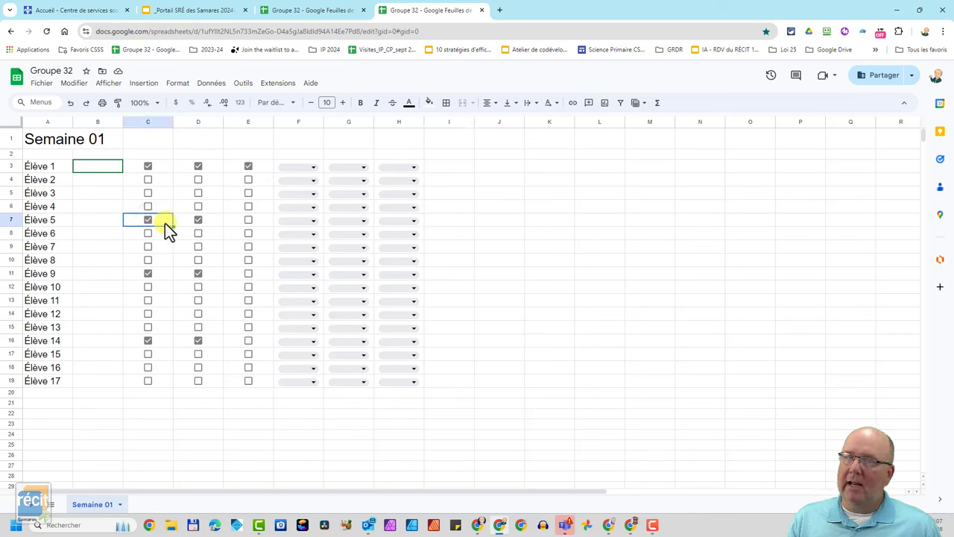